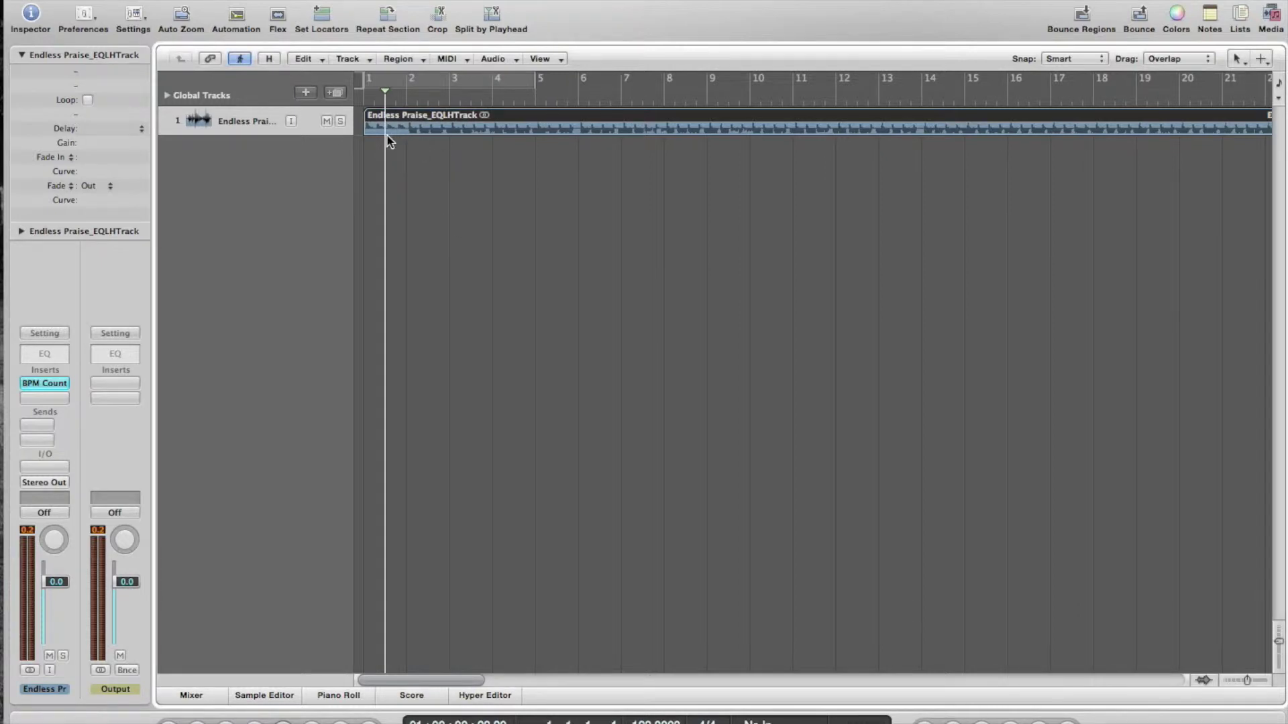
Move the playhead to bar 1 and start playback of the Endless Praise region
left_click(367, 99)
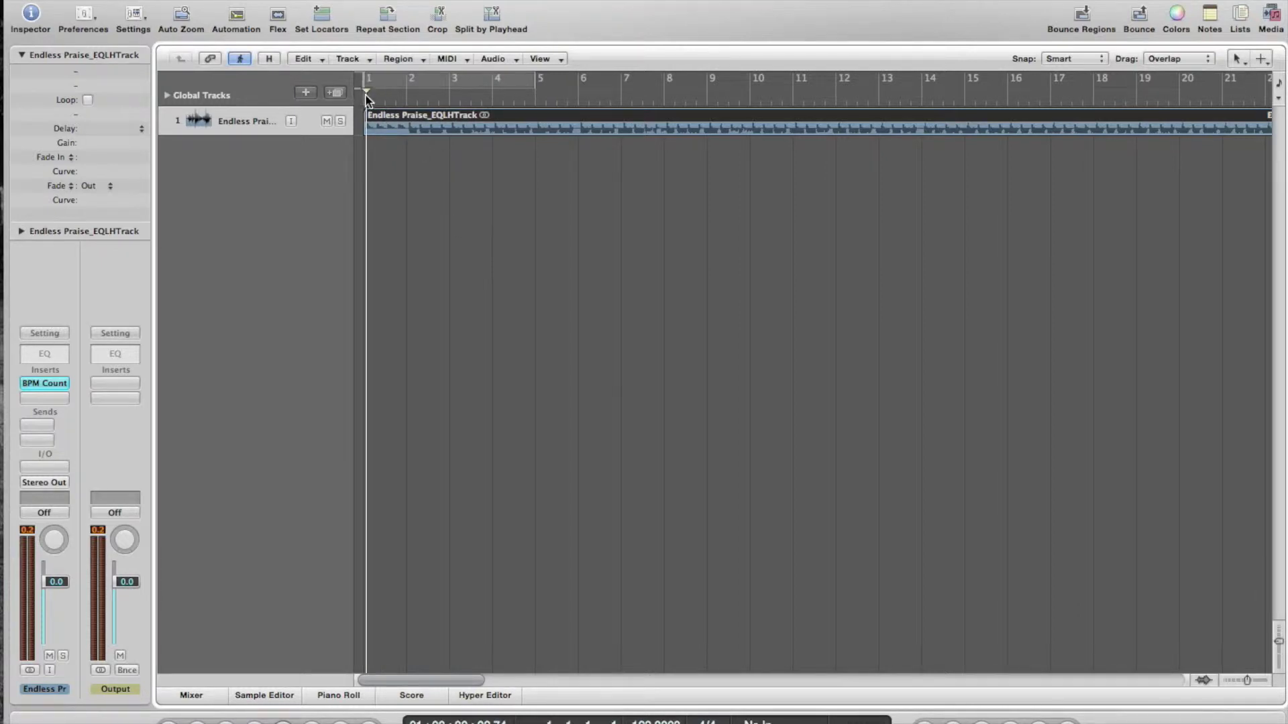
key("space")
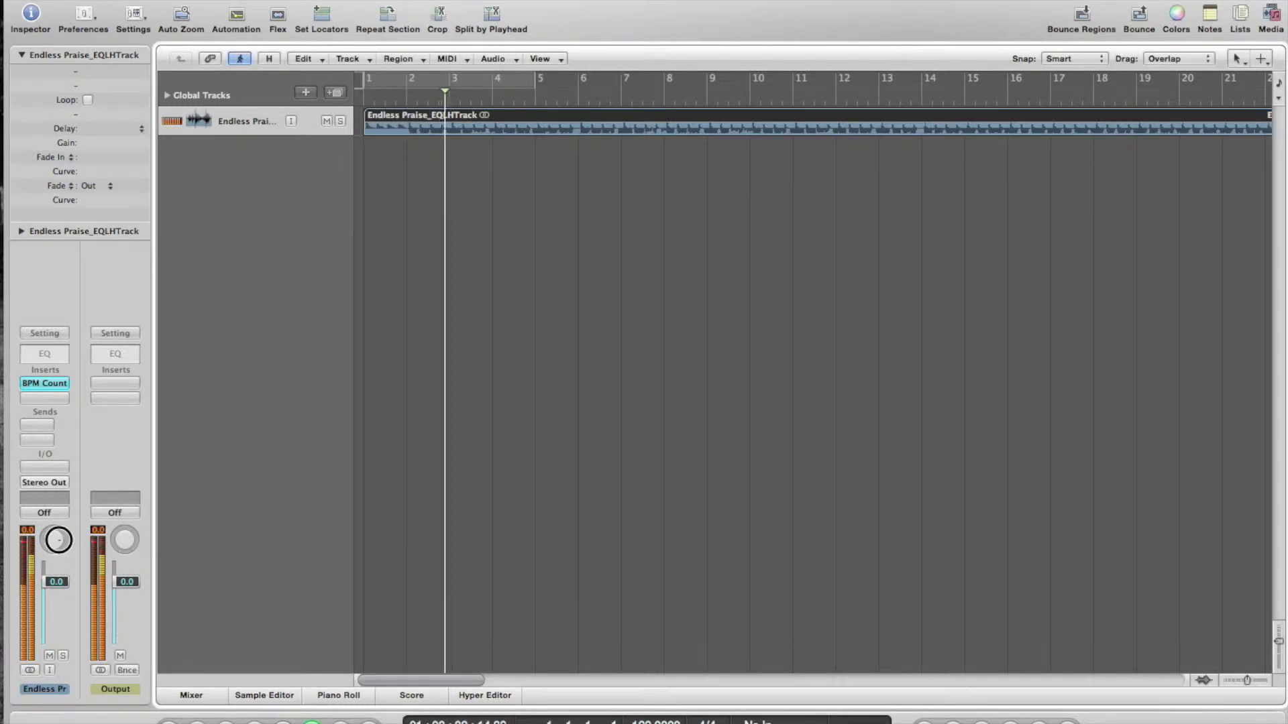
Pan the Endless Praise channel hard left to -64 and audition it from bar 1
left_click(58, 545)
mouse_move(59, 544)
left_mouse_down()
mouse_move(80, 668)
mouse_move(70, 423)
mouse_move(58, 552)
left_mouse_up()
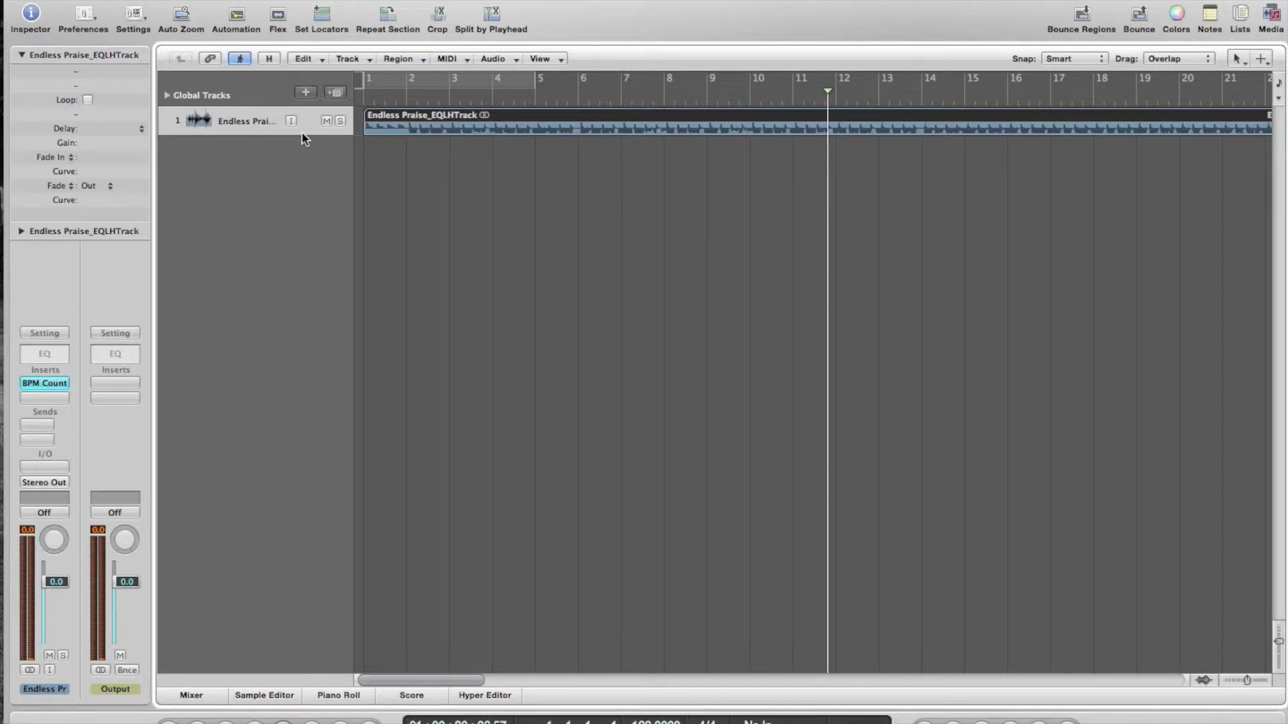
left_click(363, 103)
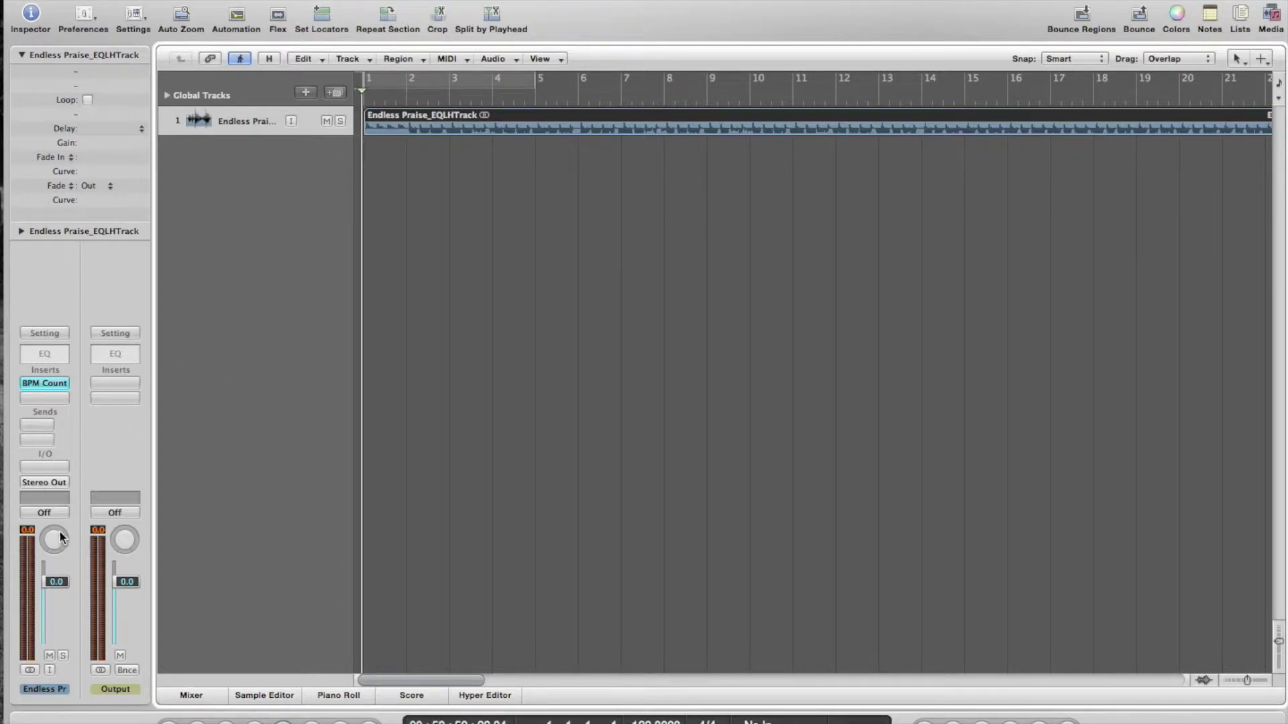
left_click_drag(59, 537, 59, 579)
key("space")
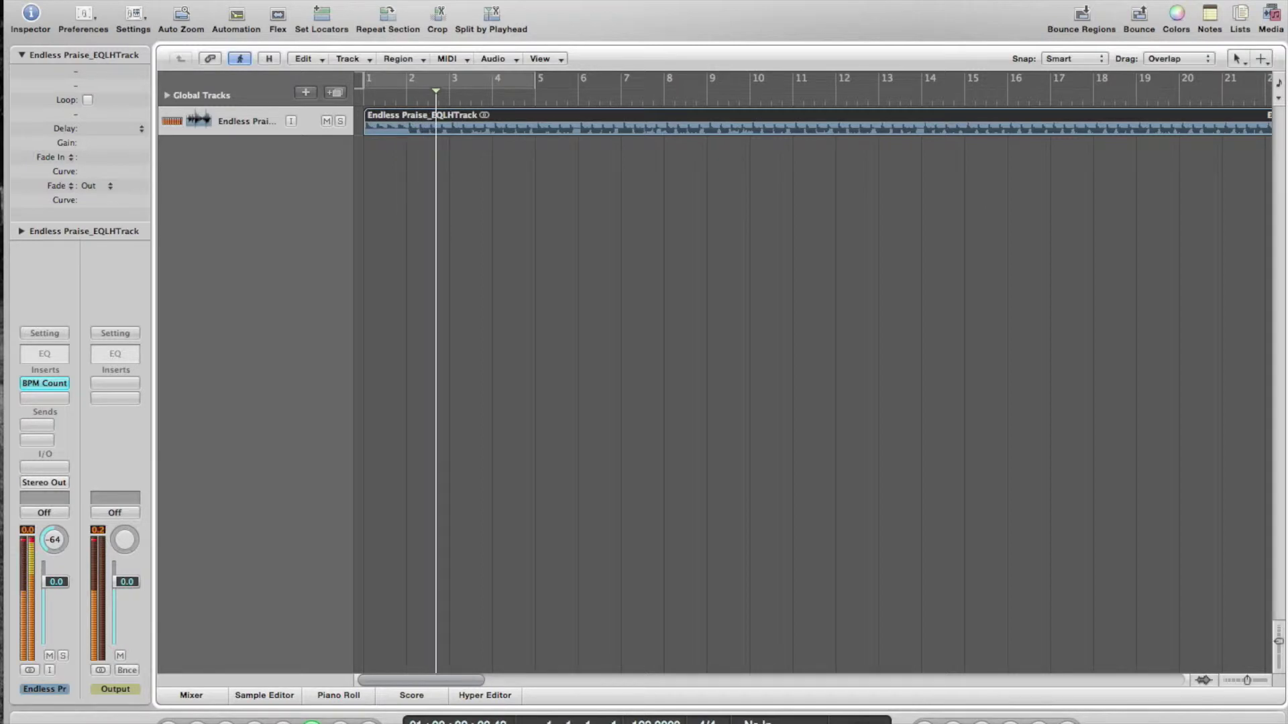
key("space")
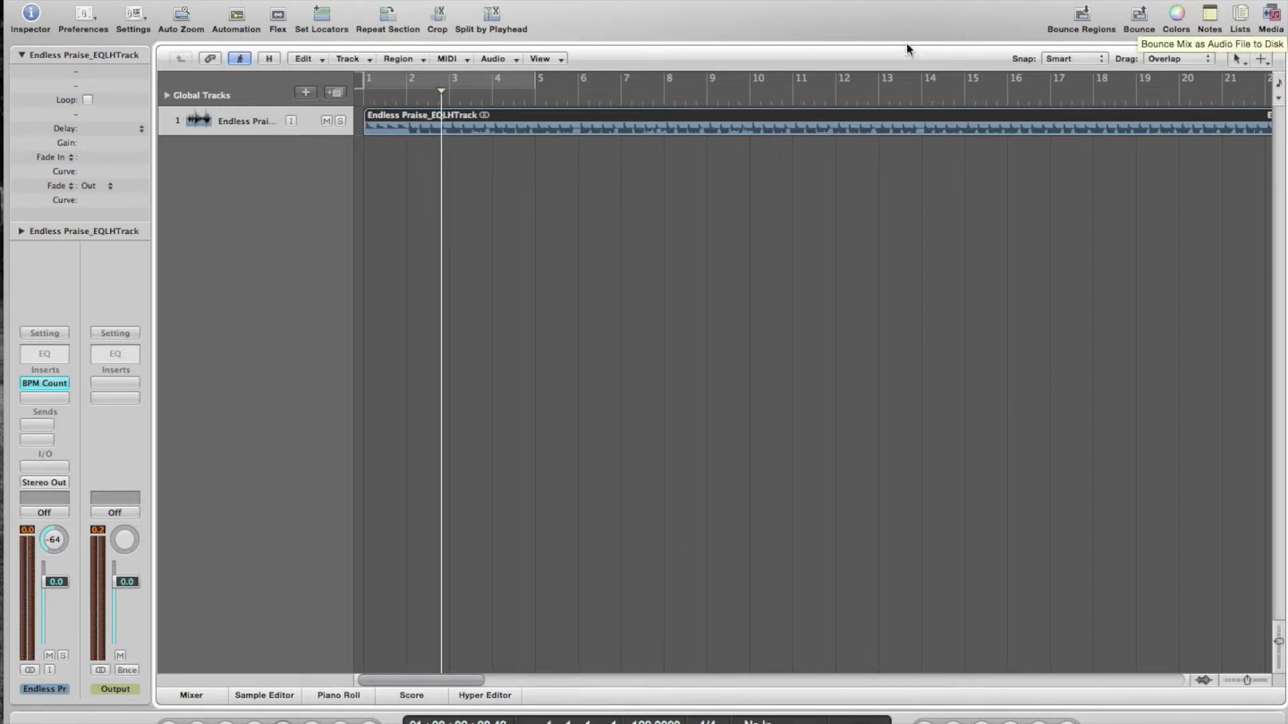
Bounce the Endless Praise region in place to a new End128 track, deleting the source
left_click(405, 58)
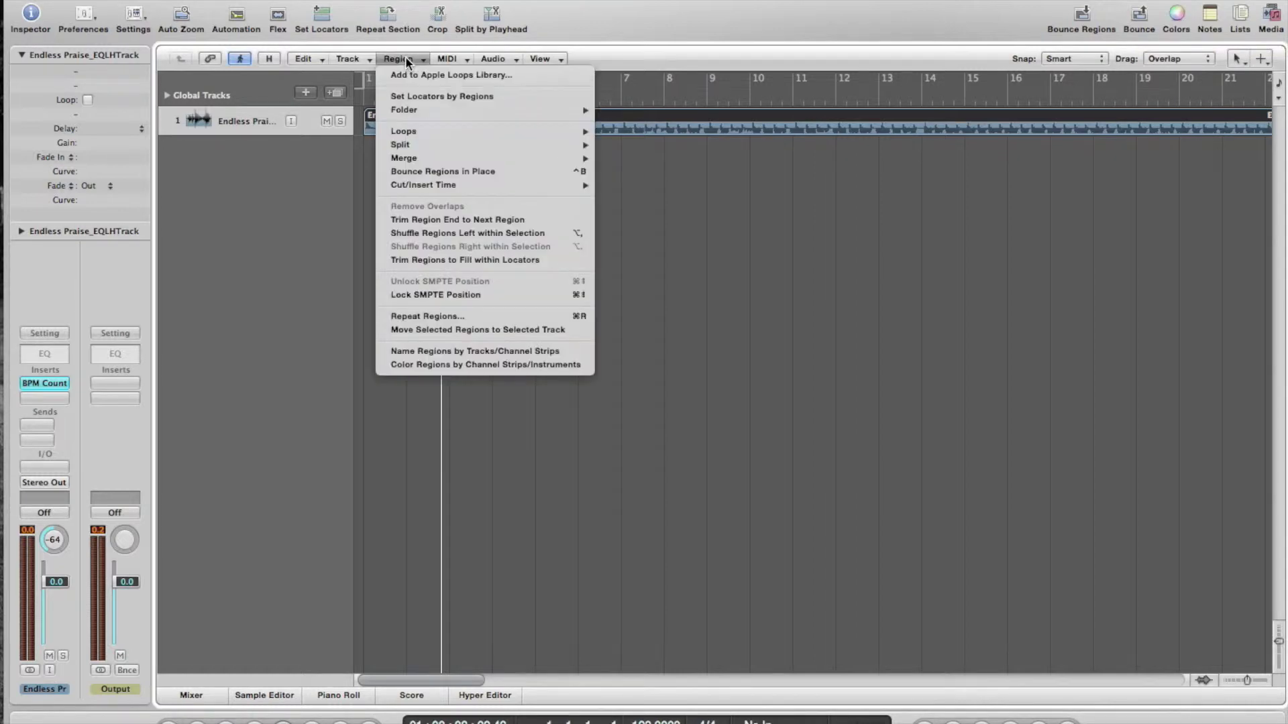
left_click(442, 172)
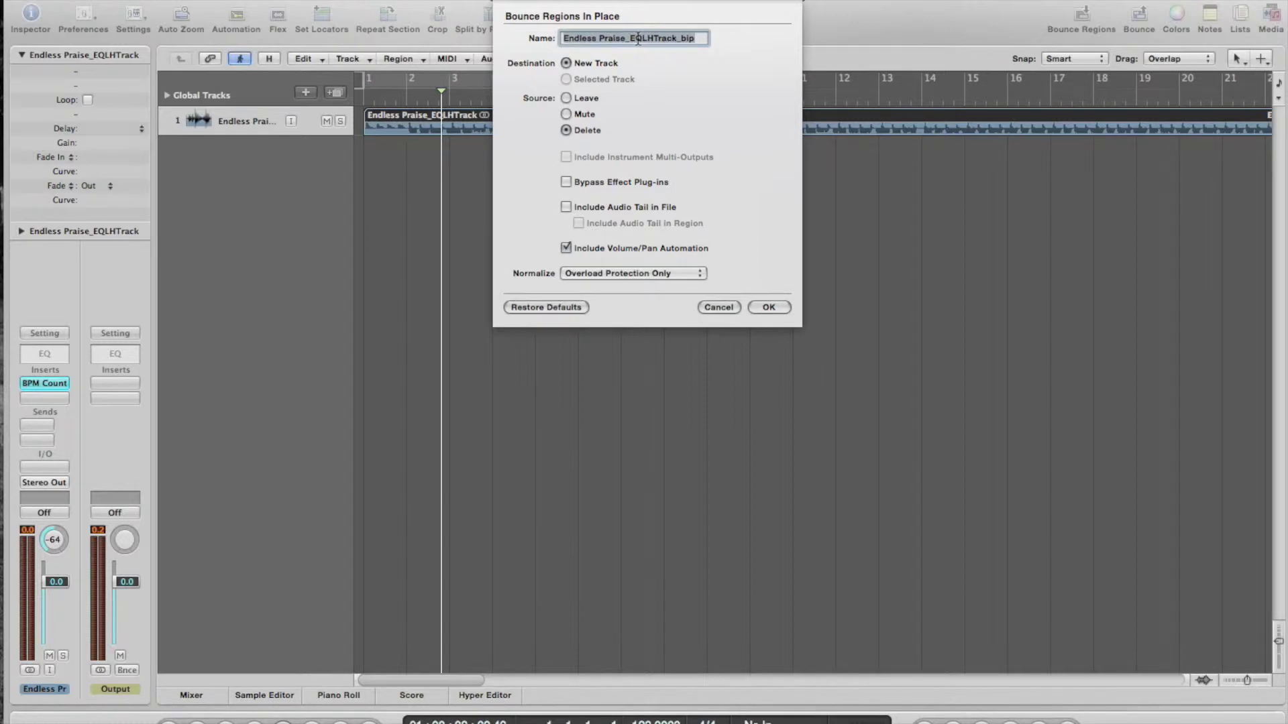
type("End128")
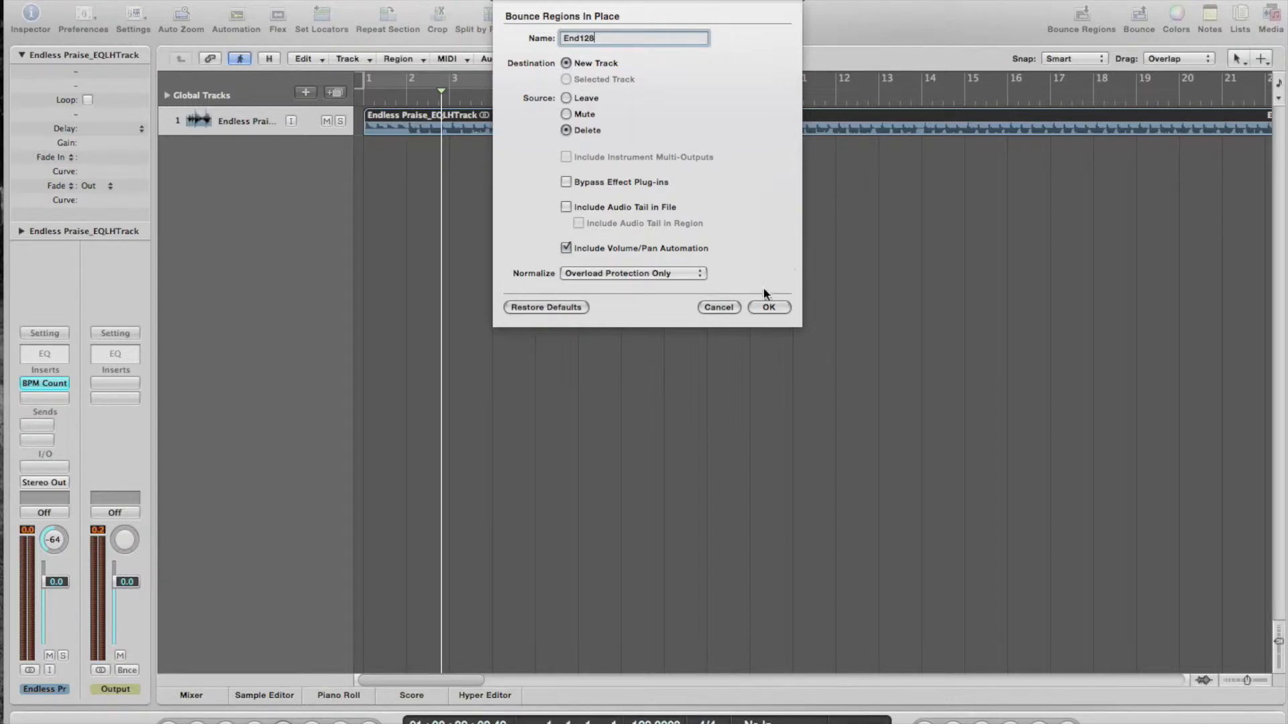
left_click(768, 307)
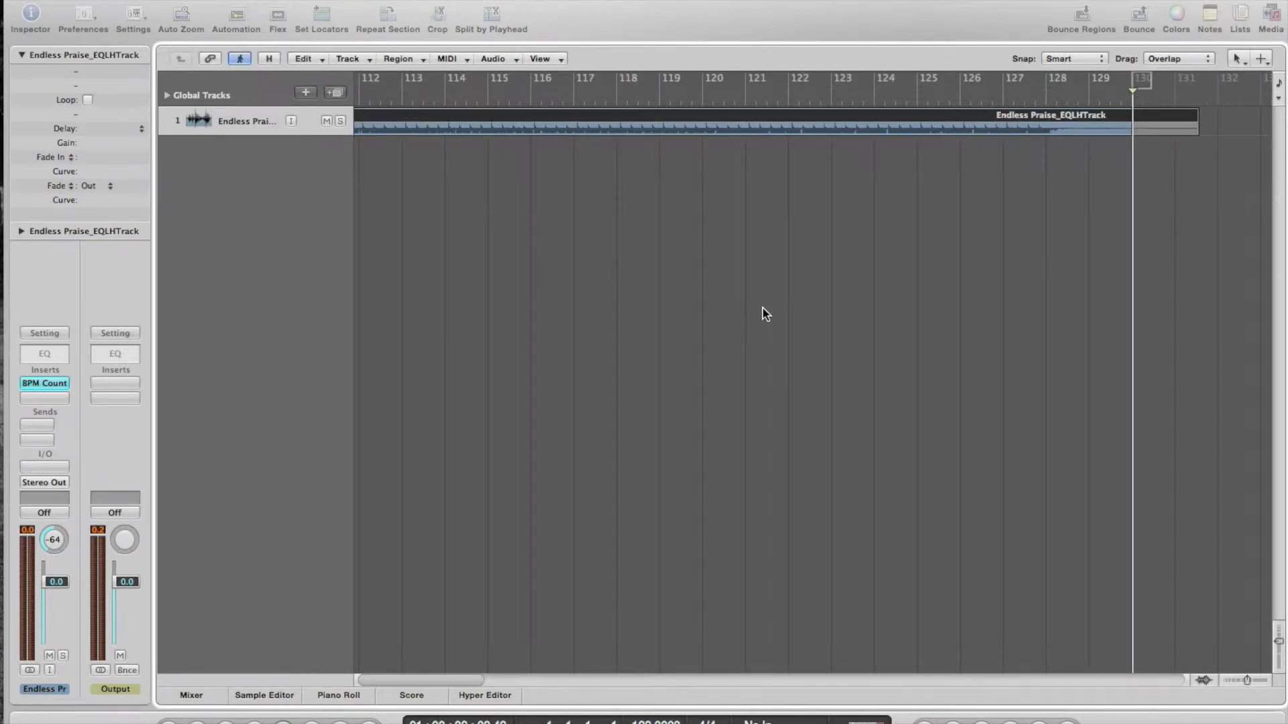
Delete the original Endless Praise track and play the bounced End128 track from bar 1
left_click(275, 126)
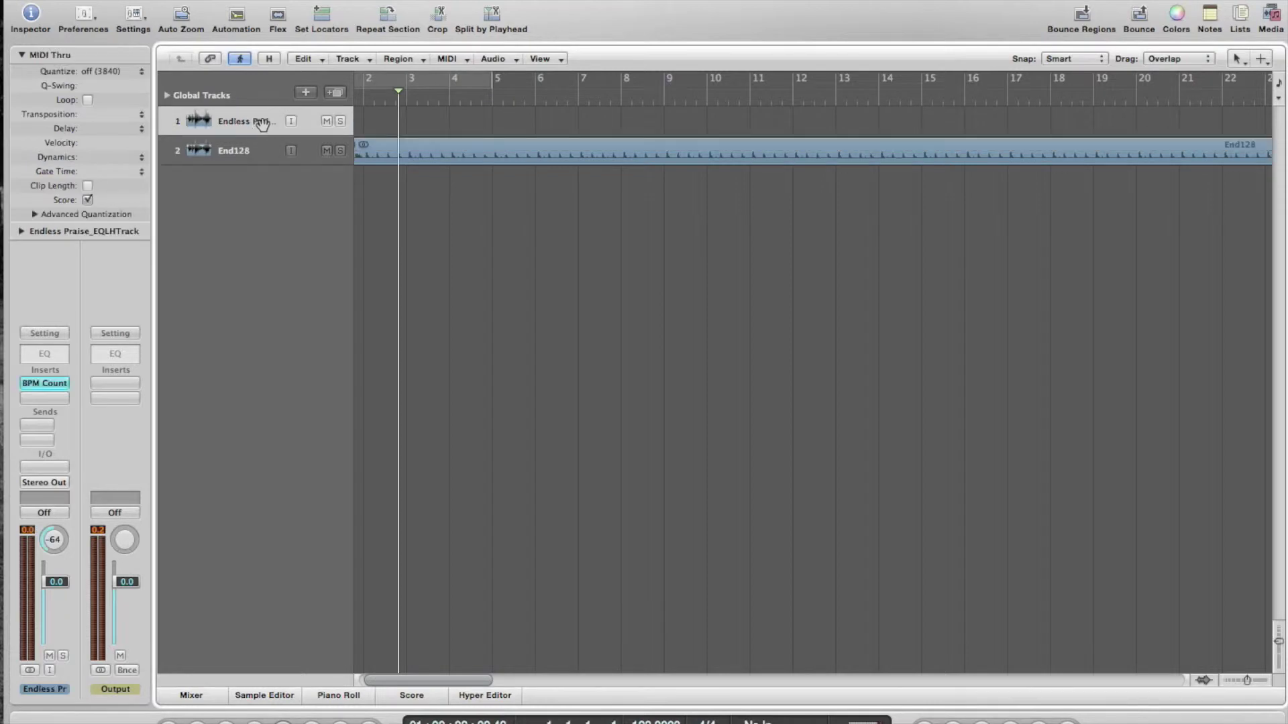
key("super+BackSpace")
scroll(385, 160, "left", 2)
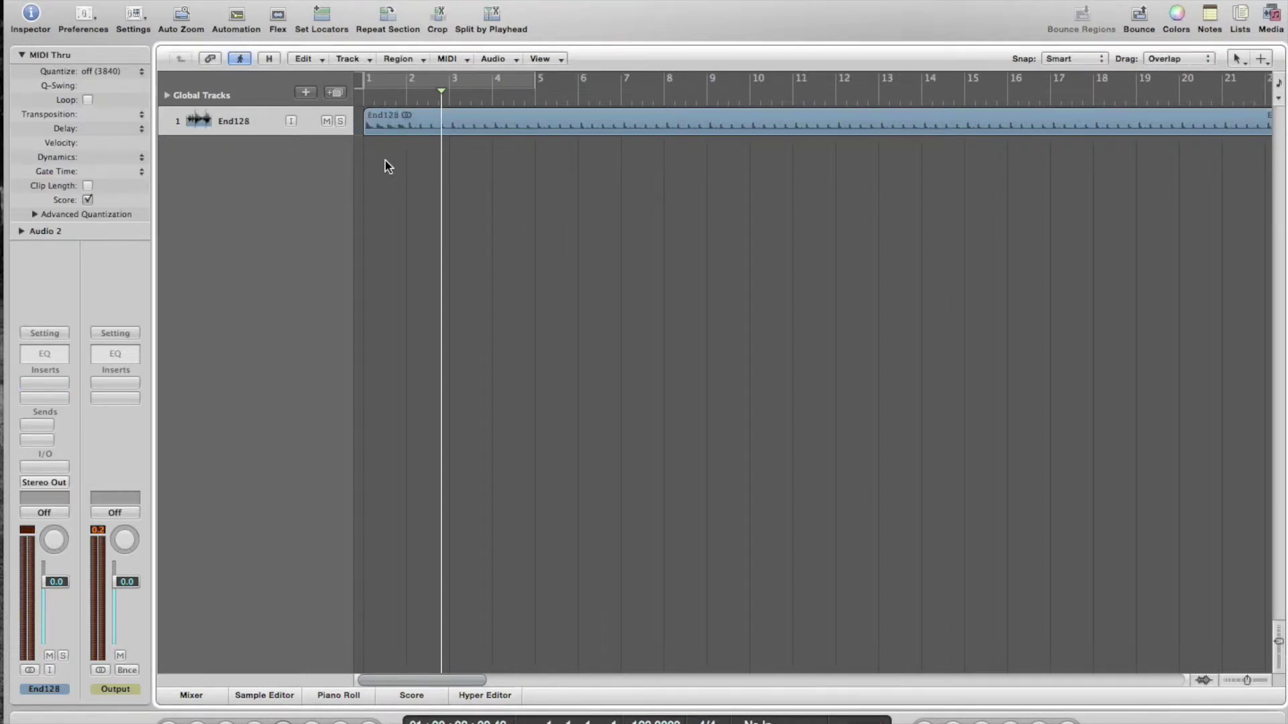
left_click(363, 100)
key("space")
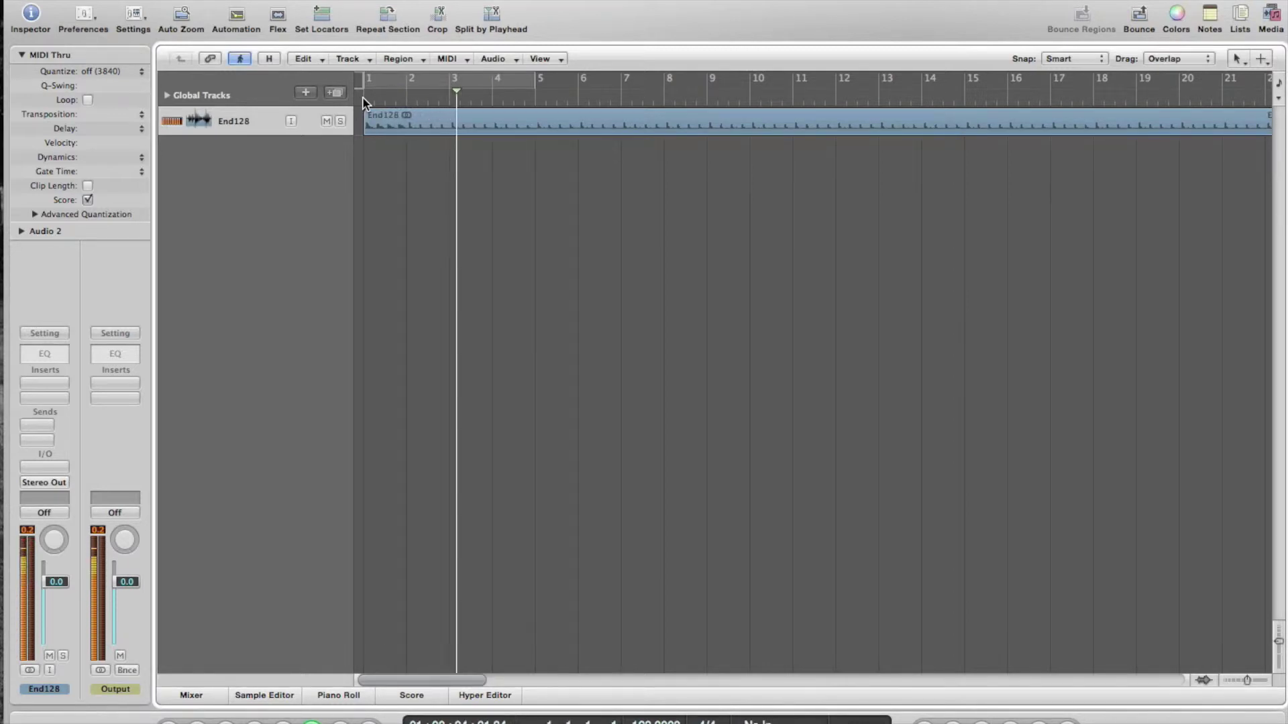
key("space")
Add a new Audio 2 track and paste a copy of the Endless Praise region at bar 1
left_click(271, 125)
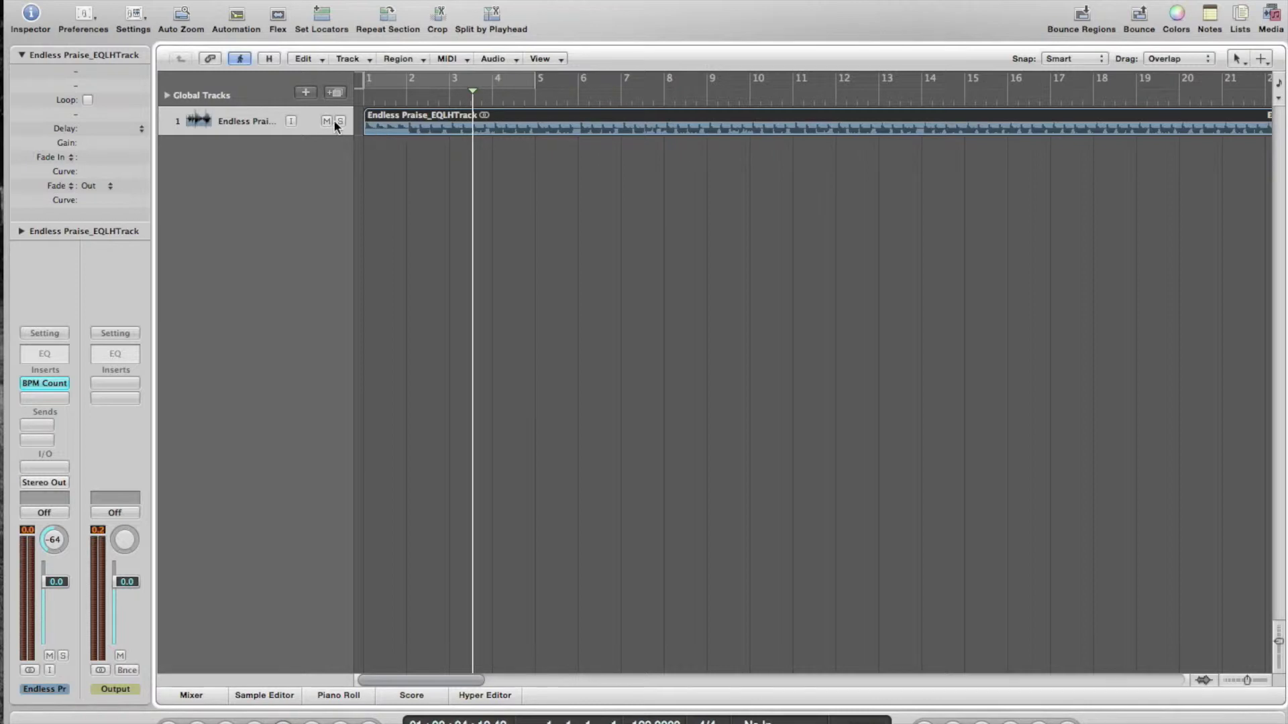
left_click(334, 93)
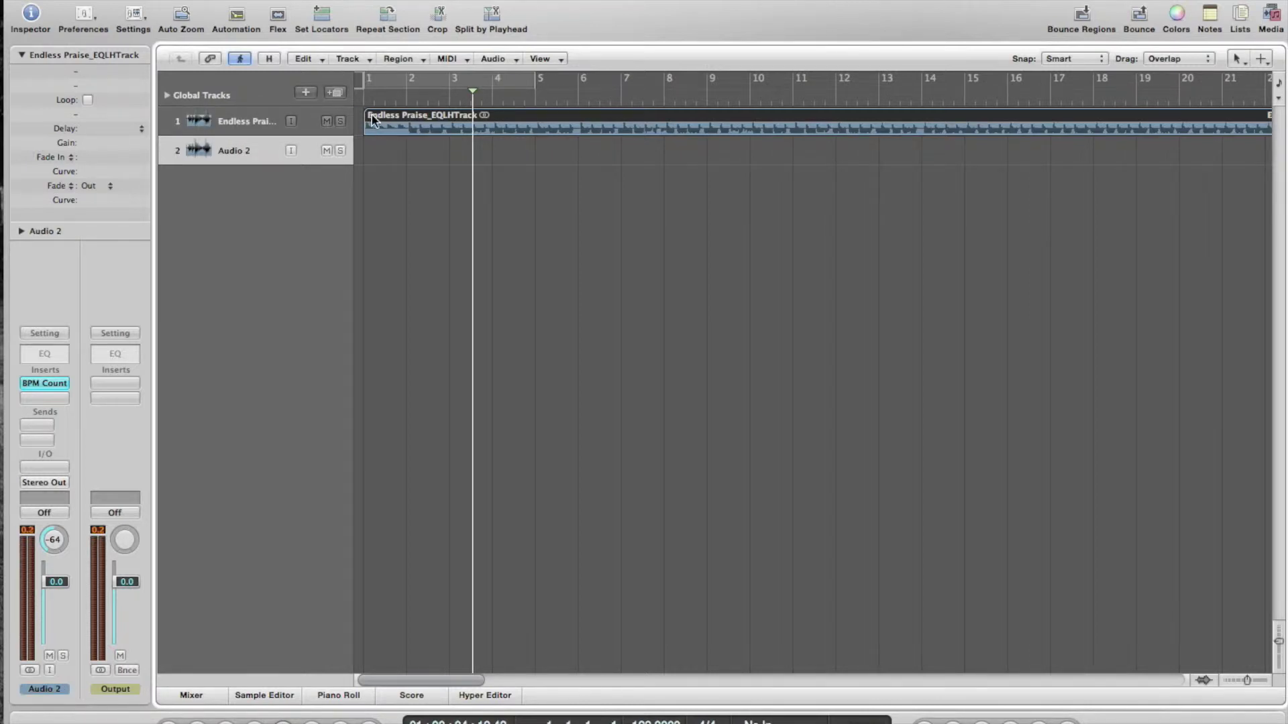
left_click(363, 101)
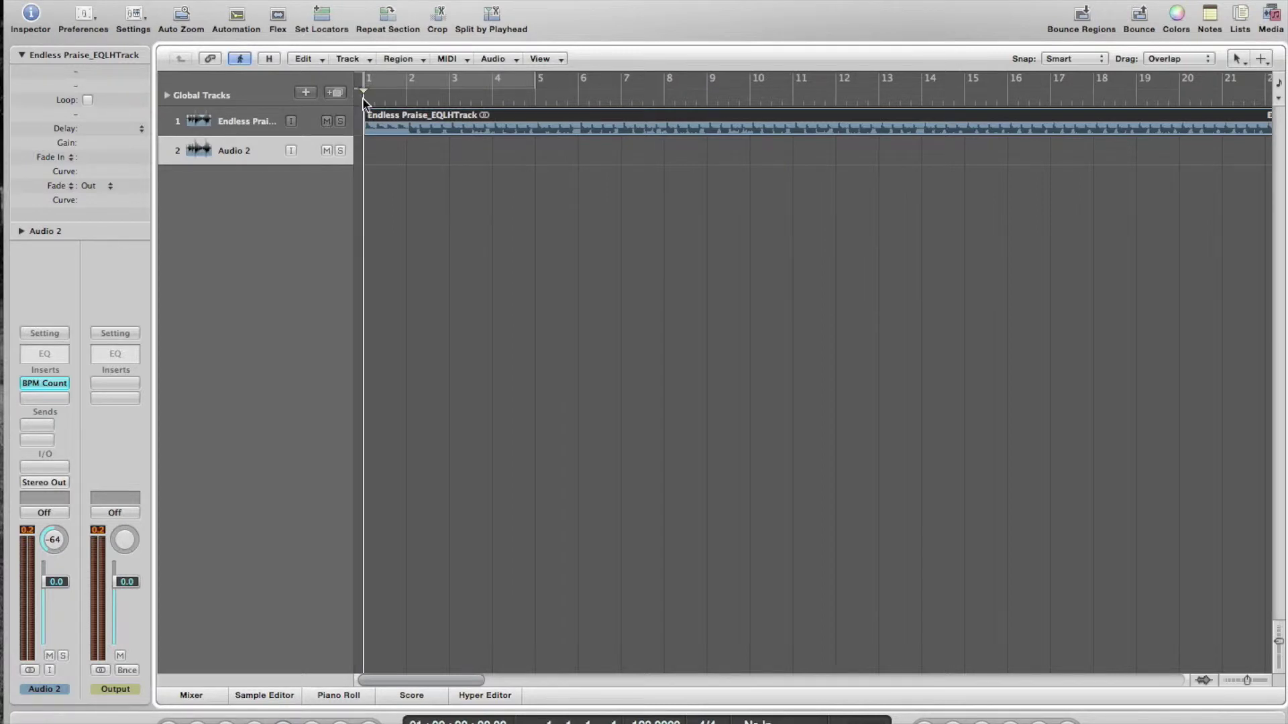
key("super+v")
scroll(535, 250, "left", 10)
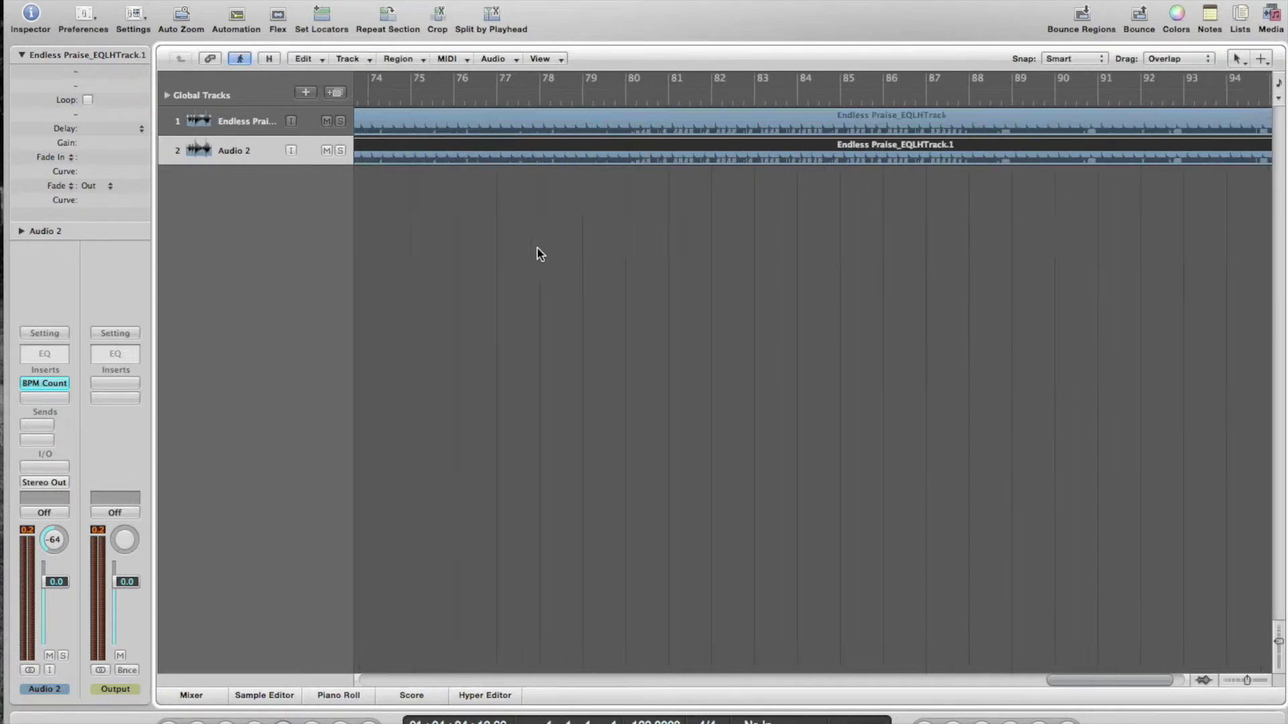
scroll(540, 254, "left", 15)
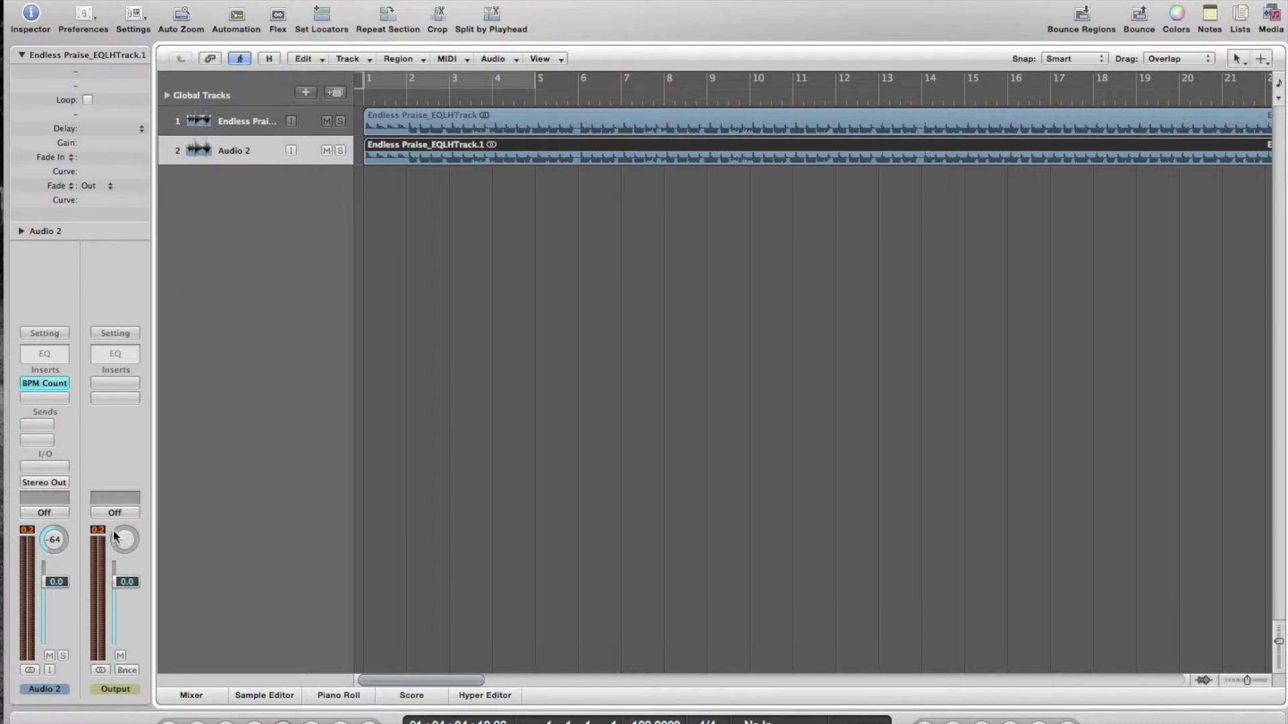
Bounce the copied region in place with default settings to a new Endless Praise_EQLHTrack_bip track
left_click(401, 58)
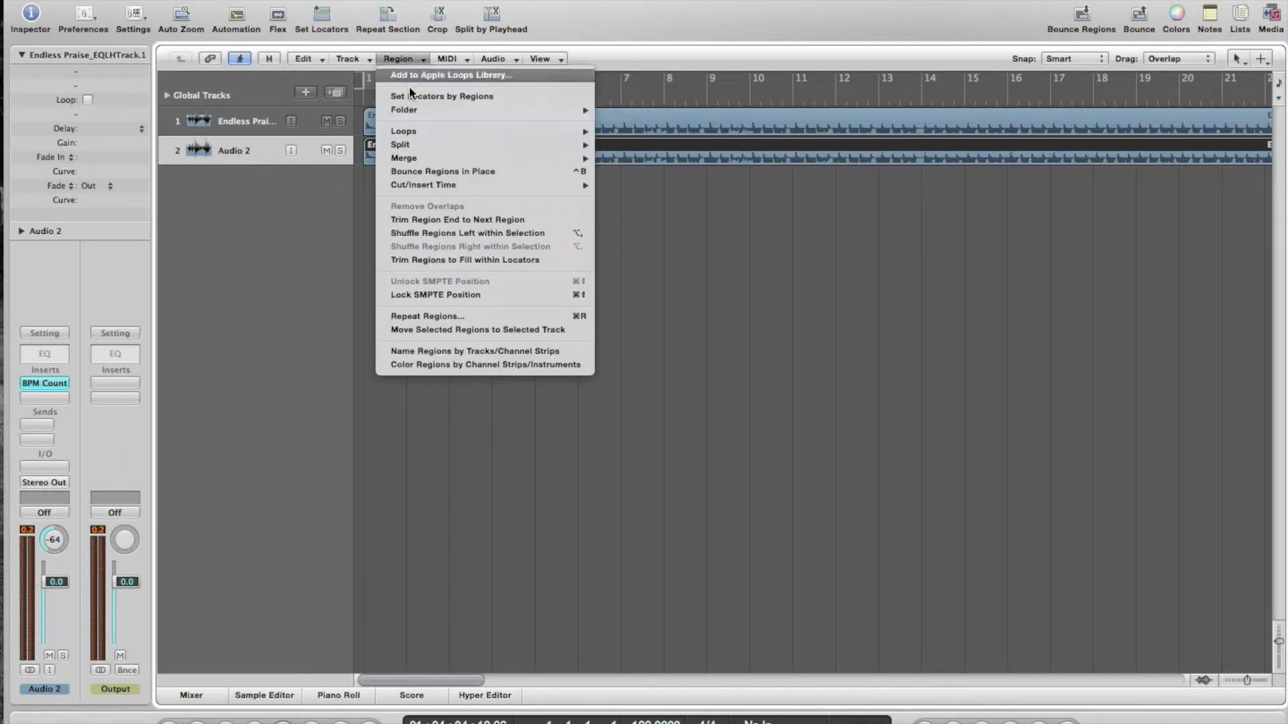
left_click(422, 172)
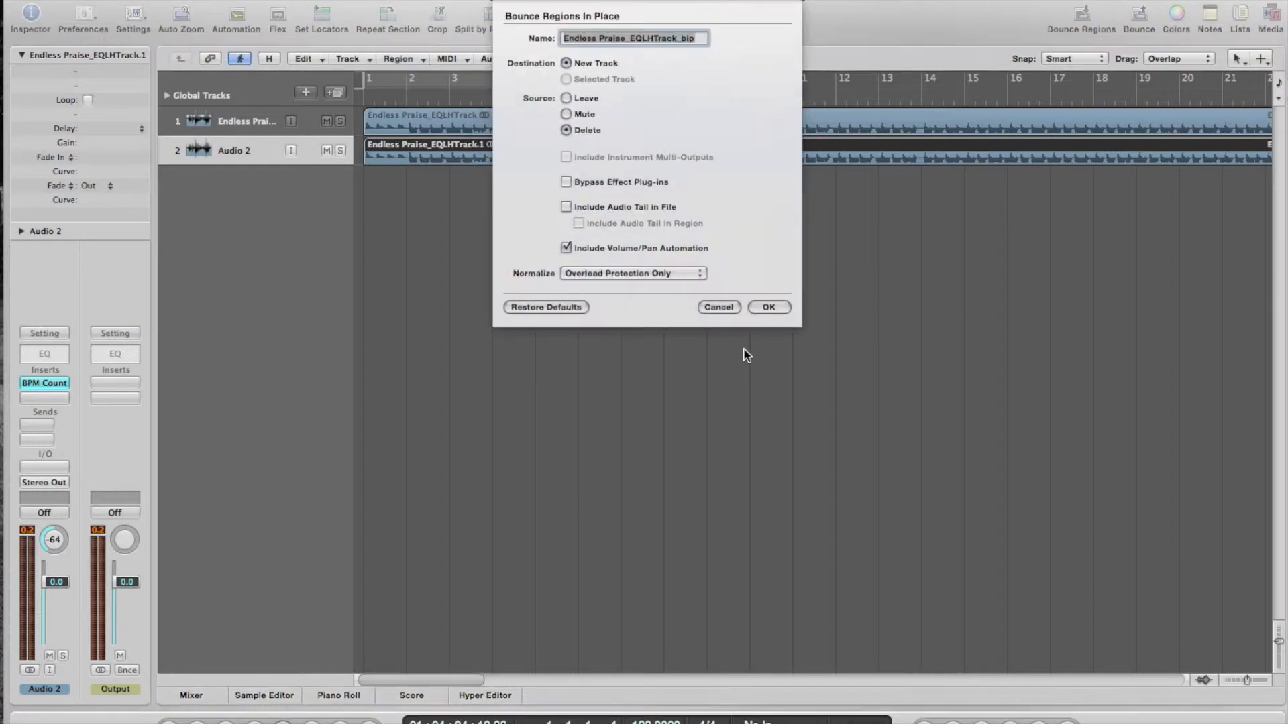
left_click(768, 307)
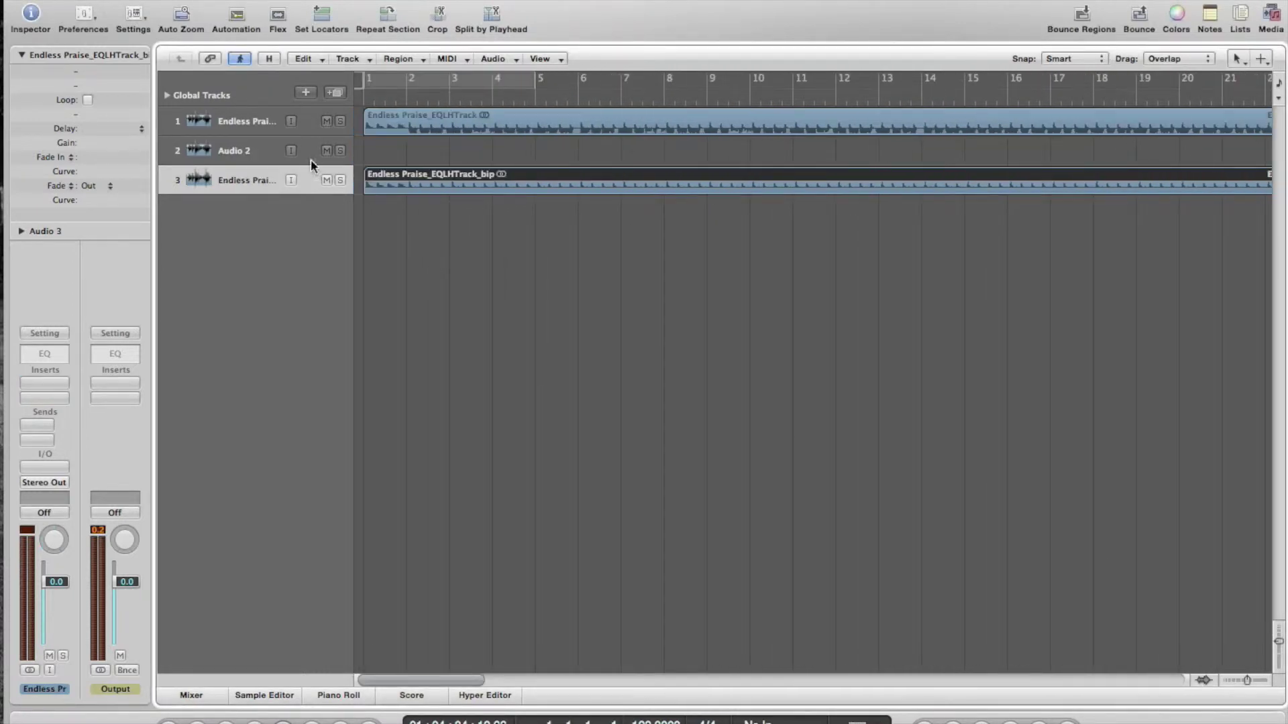
left_click(266, 122)
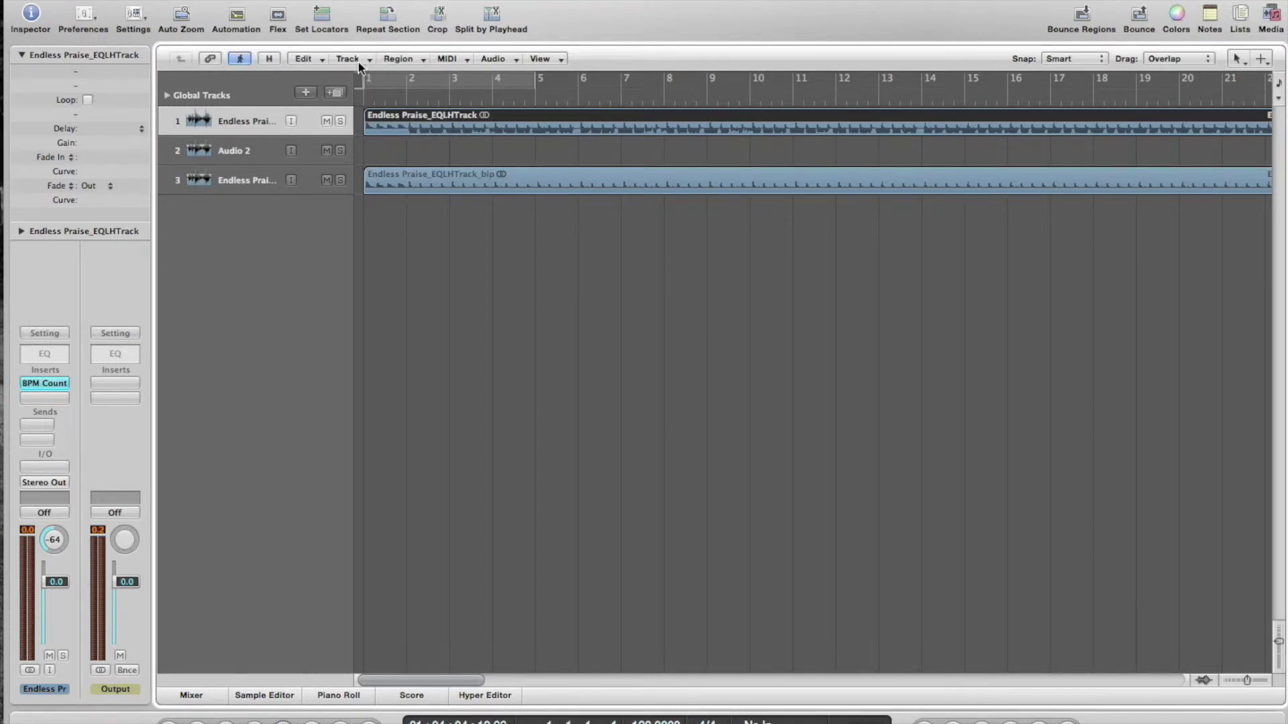
Pan track 1 right to +63, solo it, and play it back from bar 1
left_click_drag(55, 549, 56, 371)
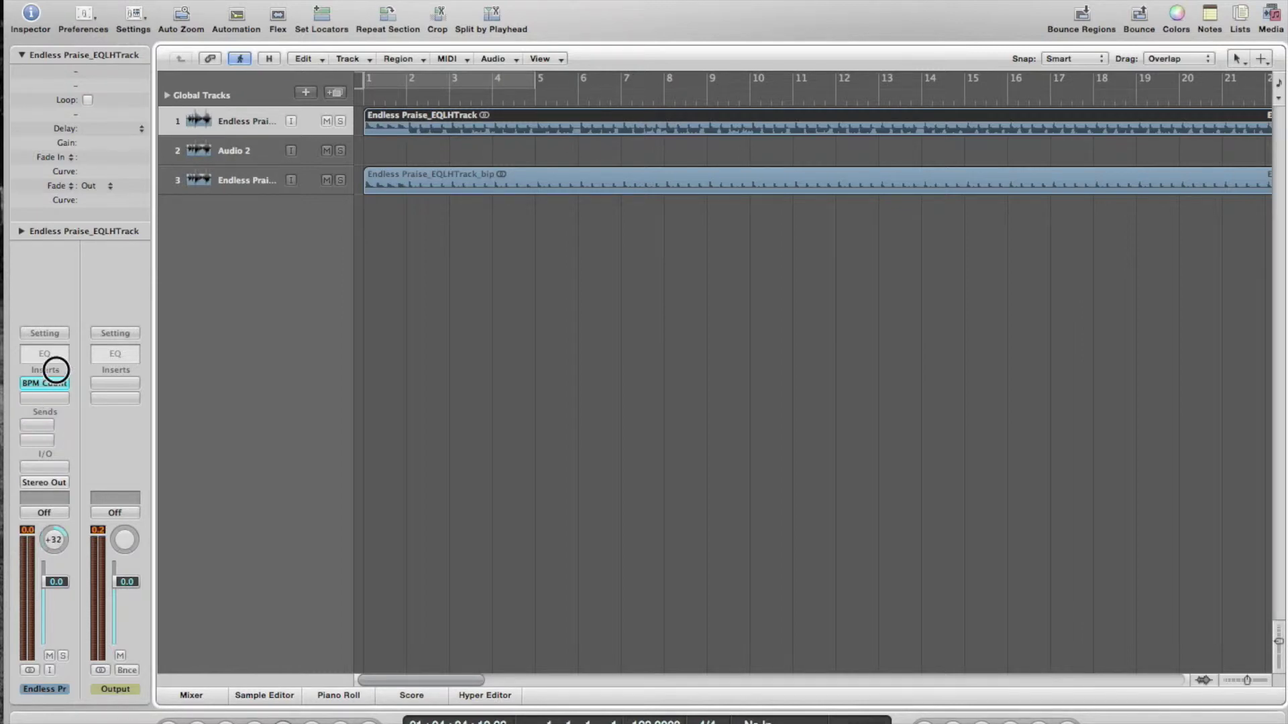
left_click(340, 121)
left_click(367, 101)
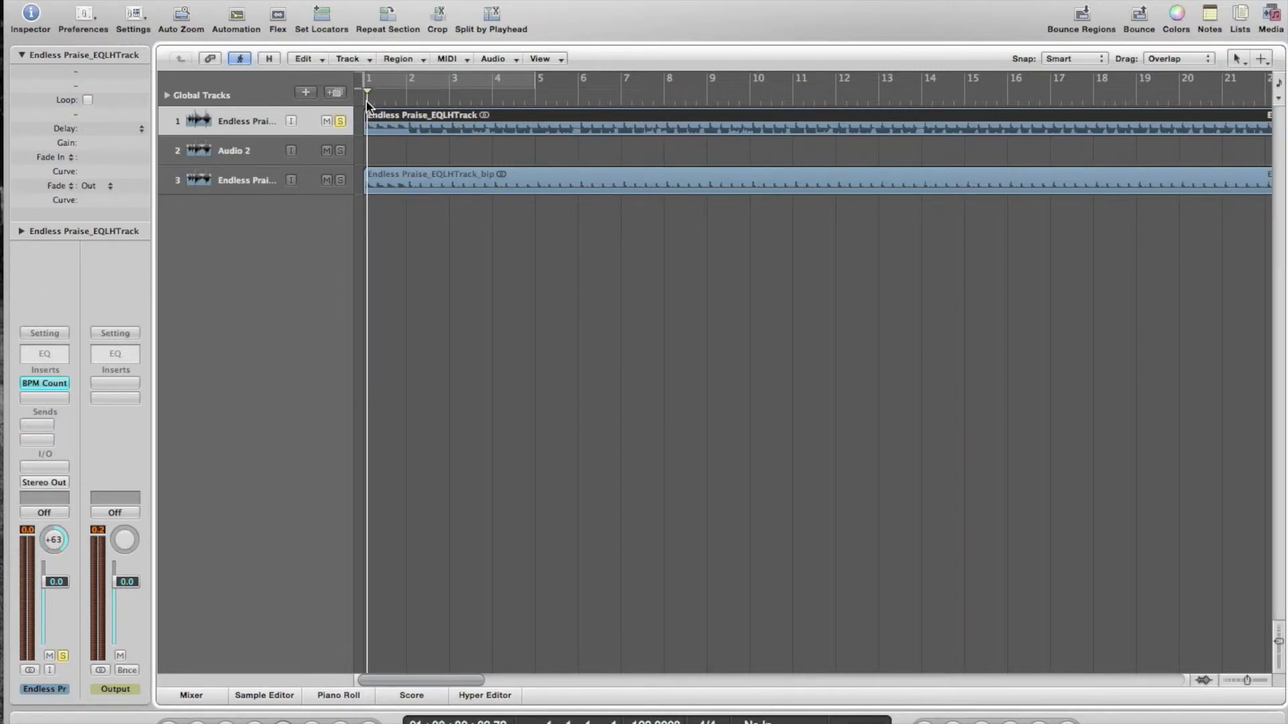
key("space")
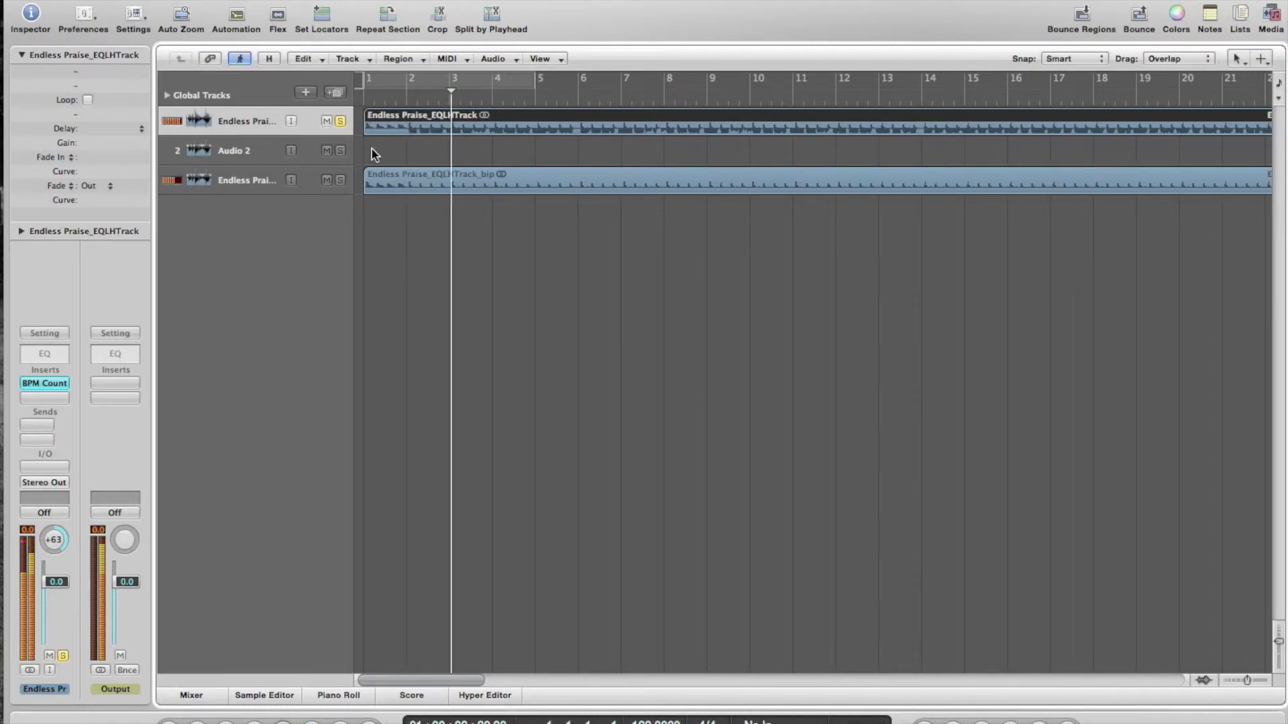
key("space")
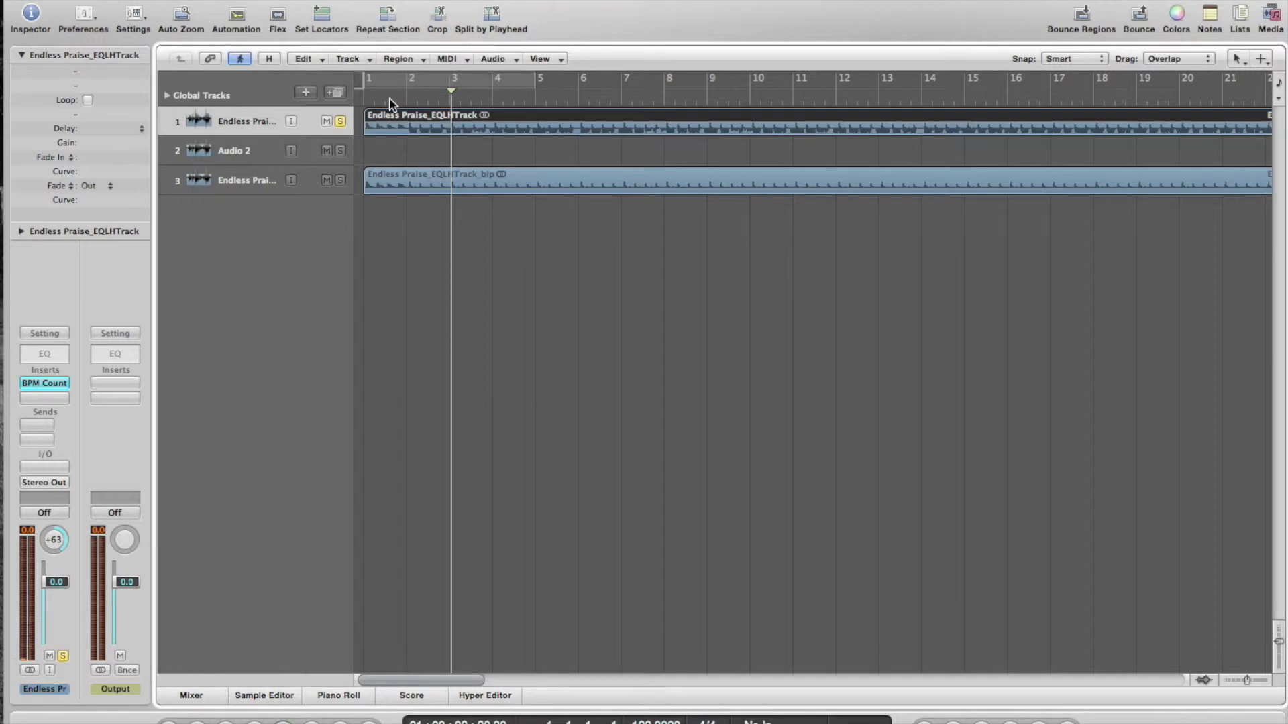
Bounce track 1's region in place to a new track named 'Endless trac mono', deleting the source
left_click(398, 59)
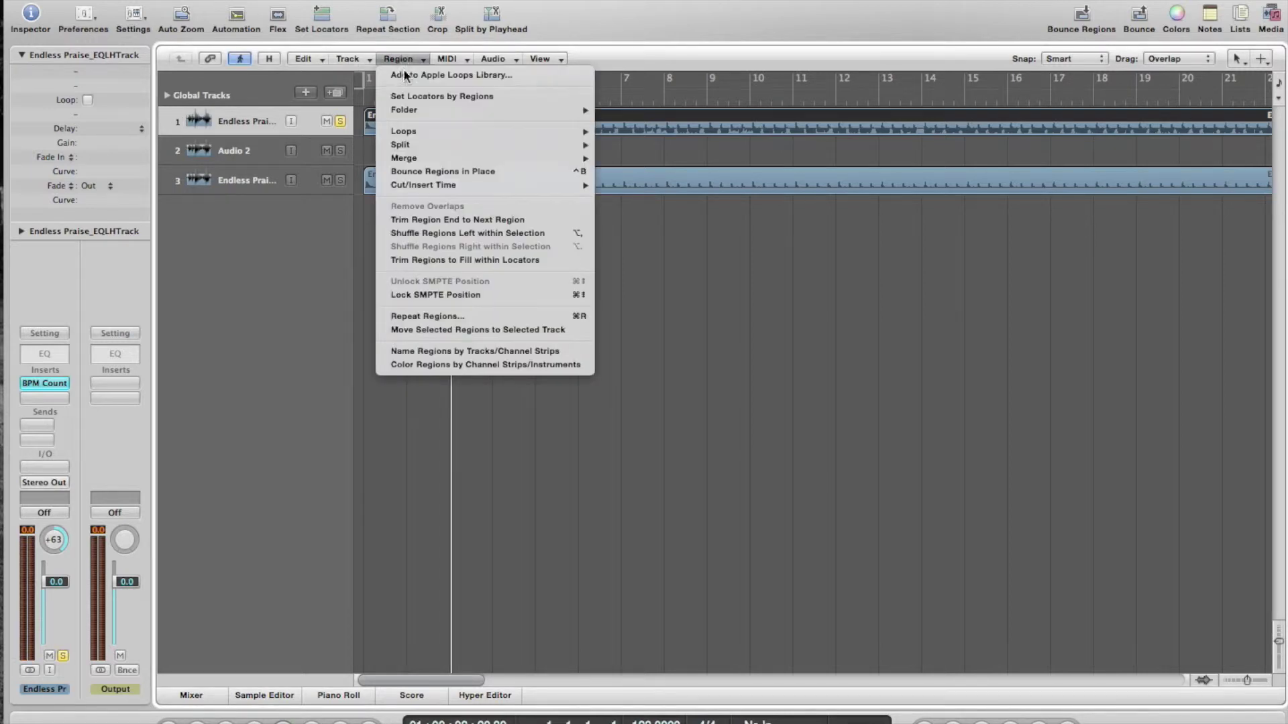
left_click(423, 172)
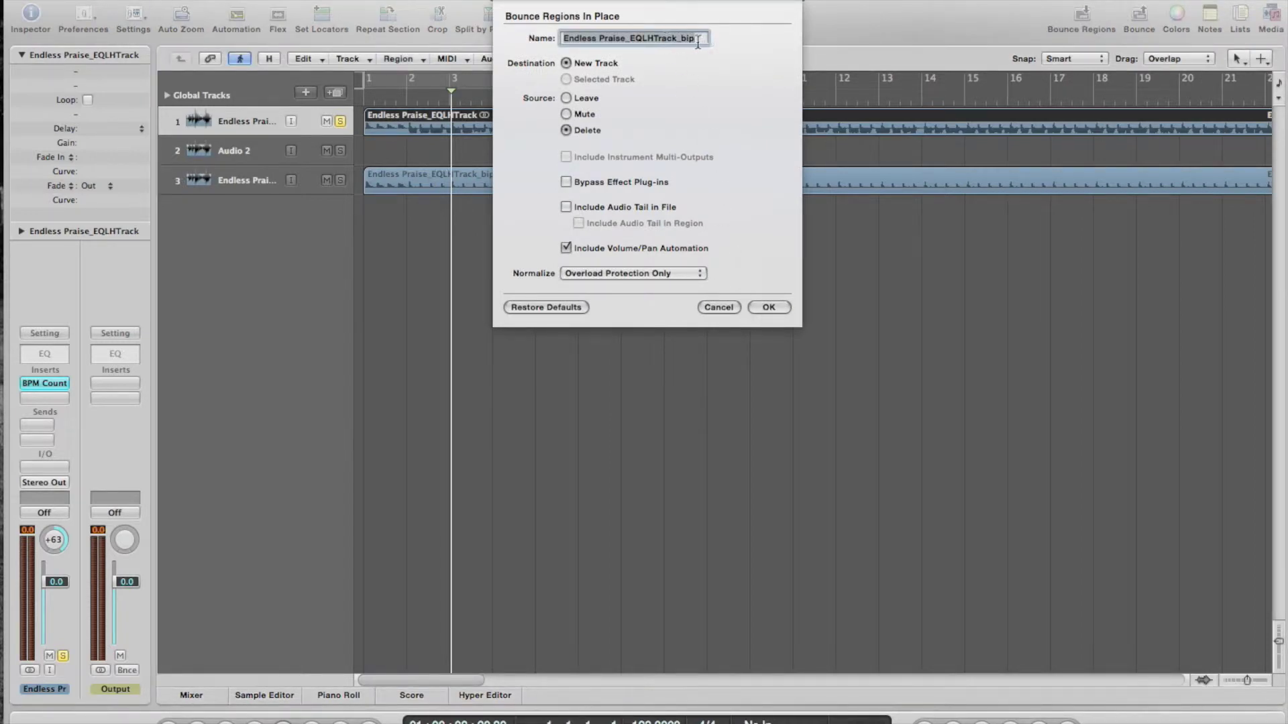
left_click_drag(698, 41, 600, 37)
type("trac mo")
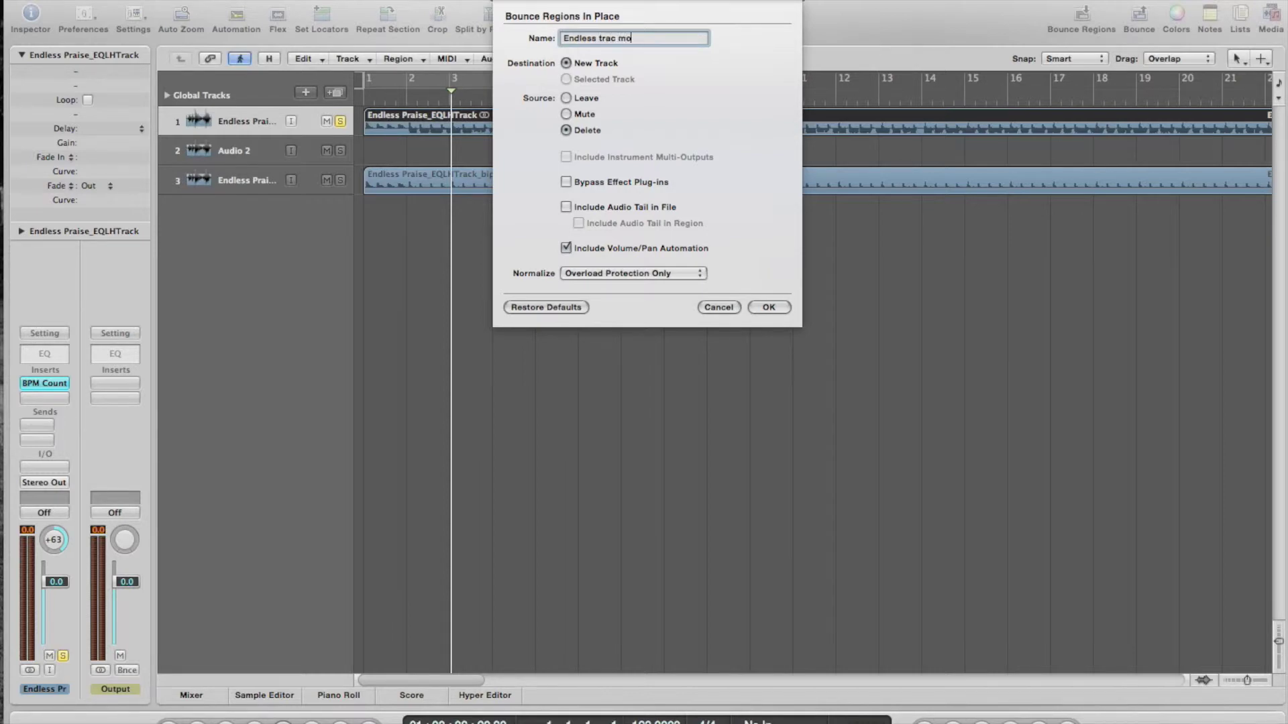
type("no")
key("Return")
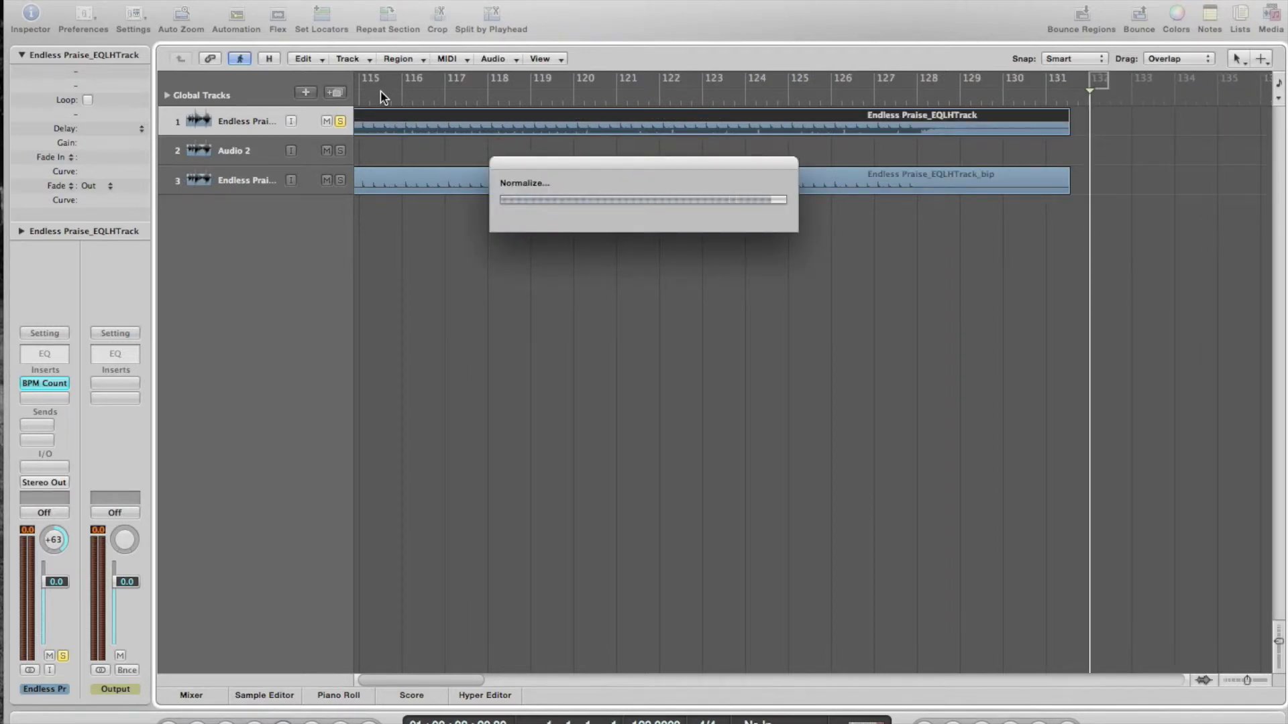
scroll(401, 180, "left", 3)
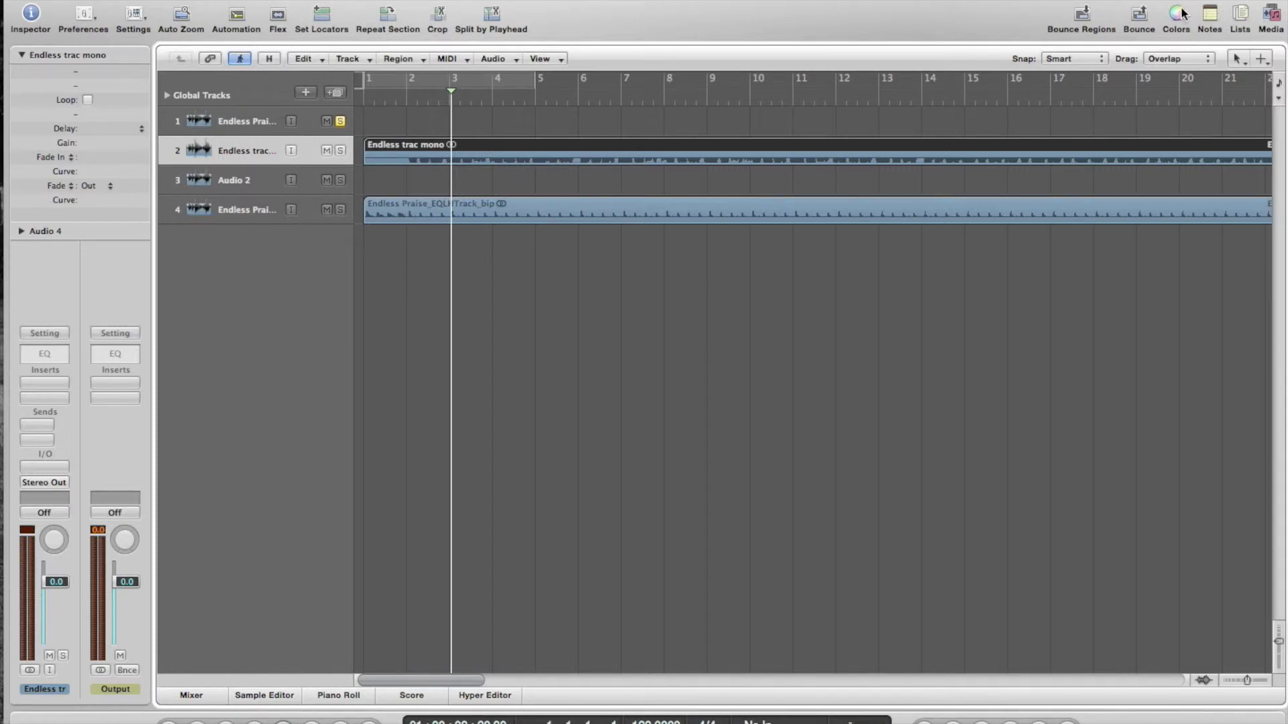
Set the secondary tool to Zoom and zoom into bars 1.4–3.3 of the top tracks
left_click(1261, 58)
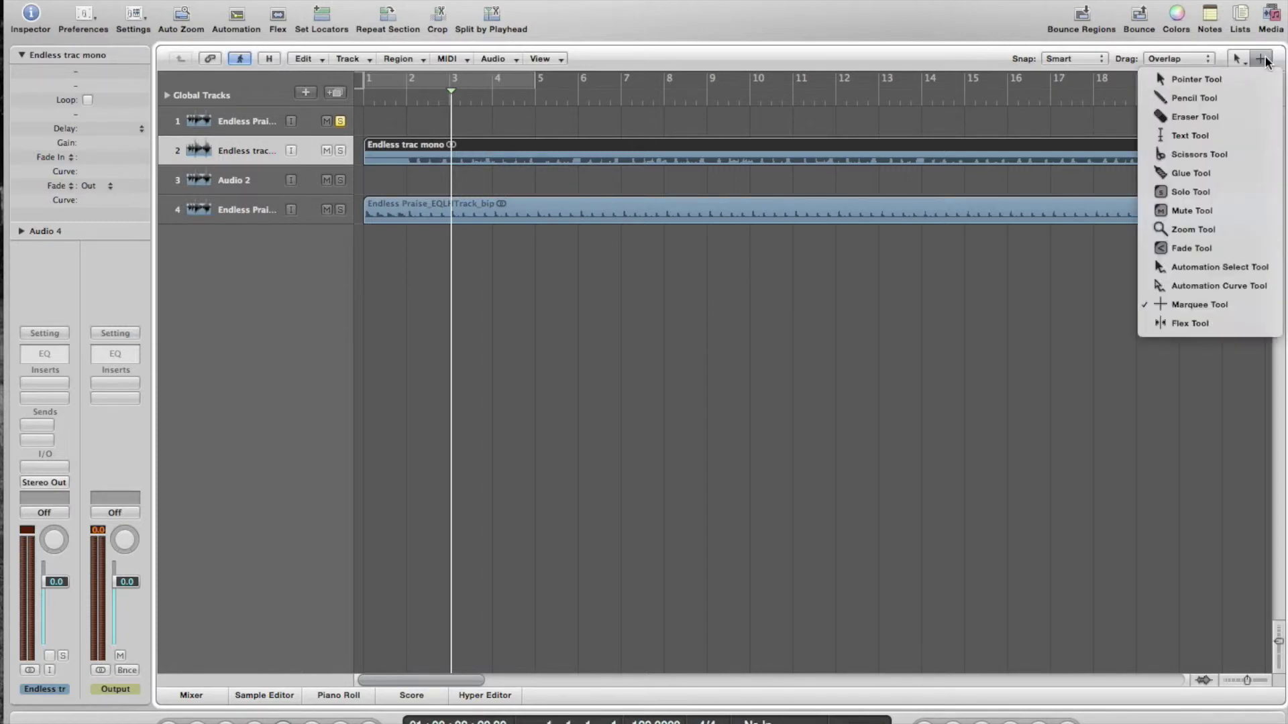
left_click(1226, 230)
left_click_drag(477, 186, 395, 117)
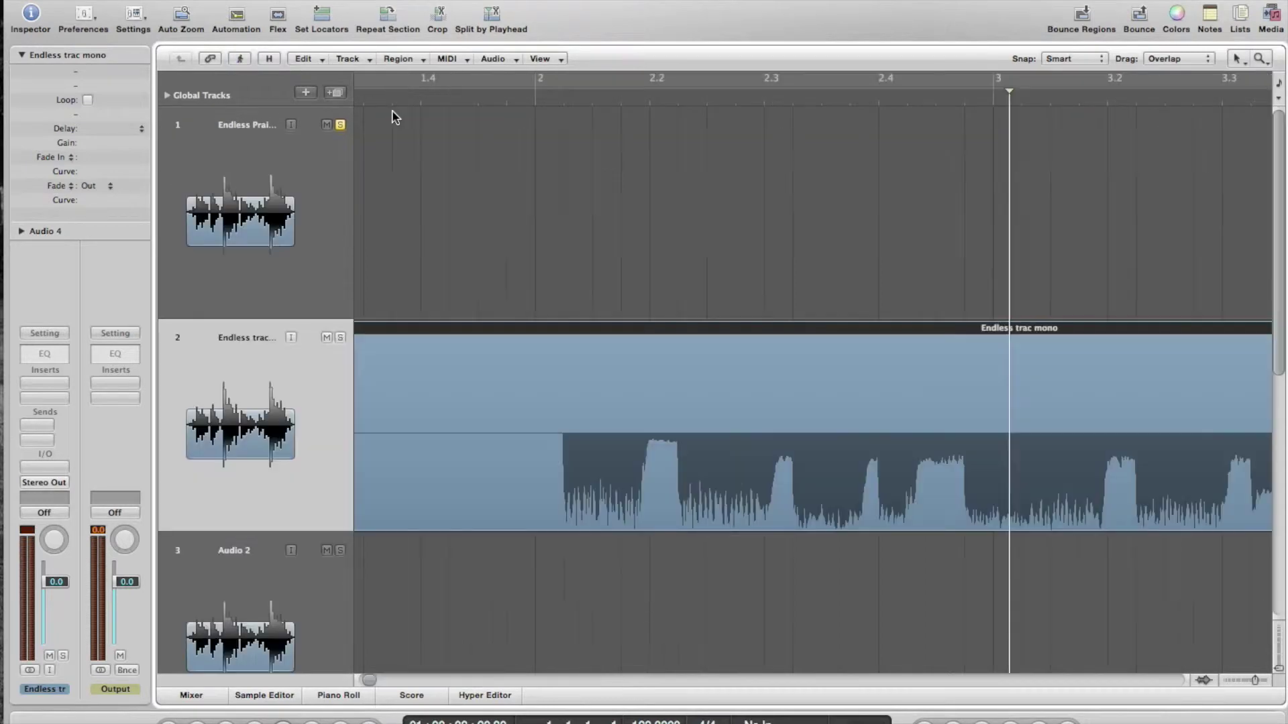
scroll(953, 452, "left", 1)
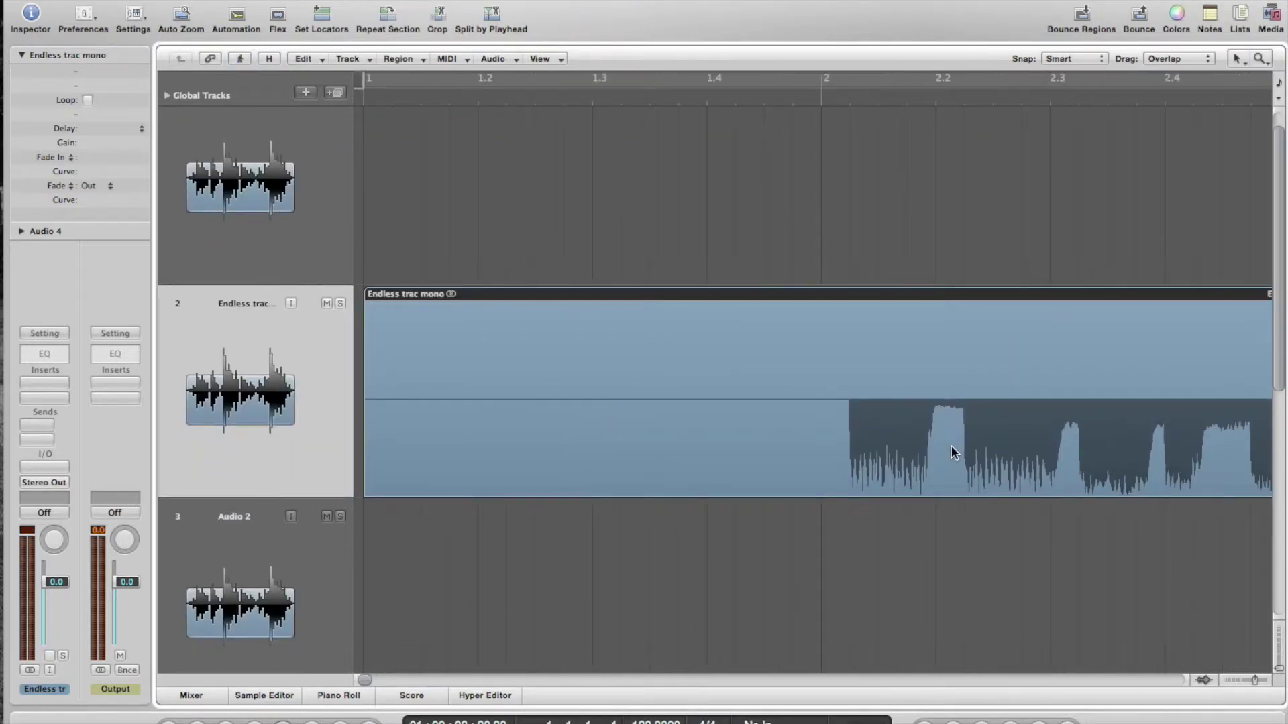
scroll(951, 446, "down", 5)
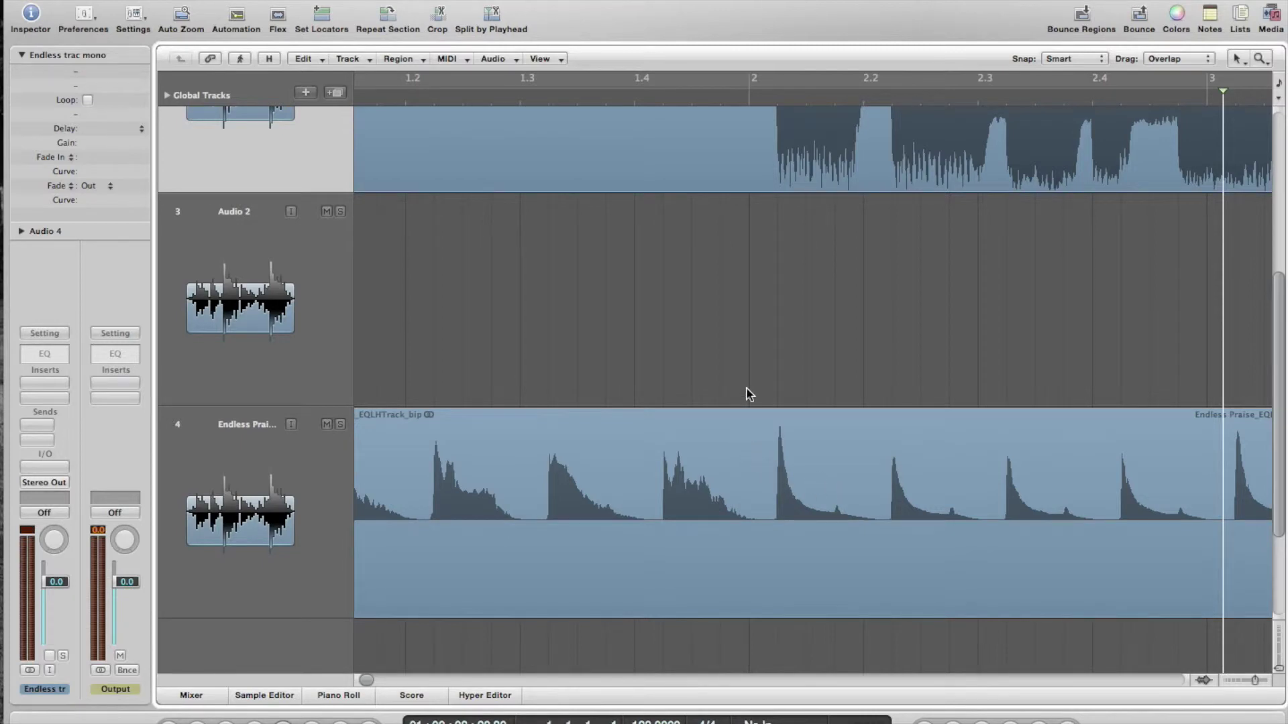
scroll(749, 394, "up", 3)
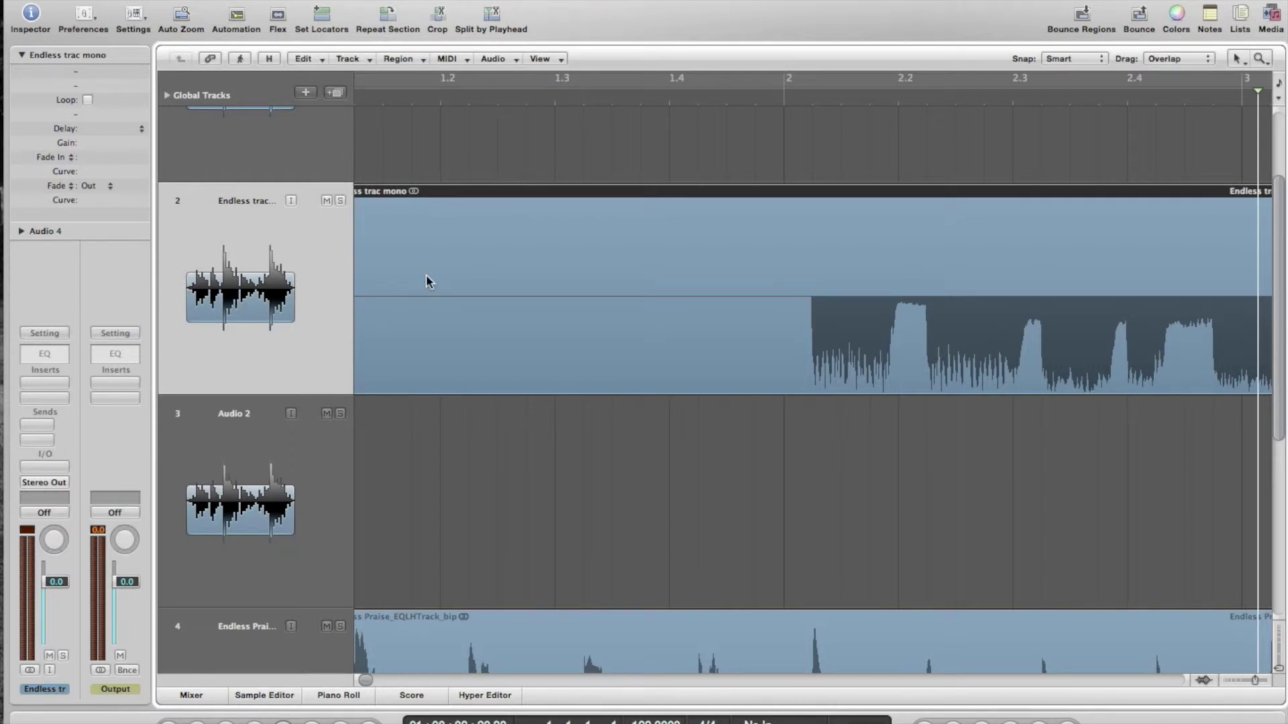
scroll(429, 281, "left", 2)
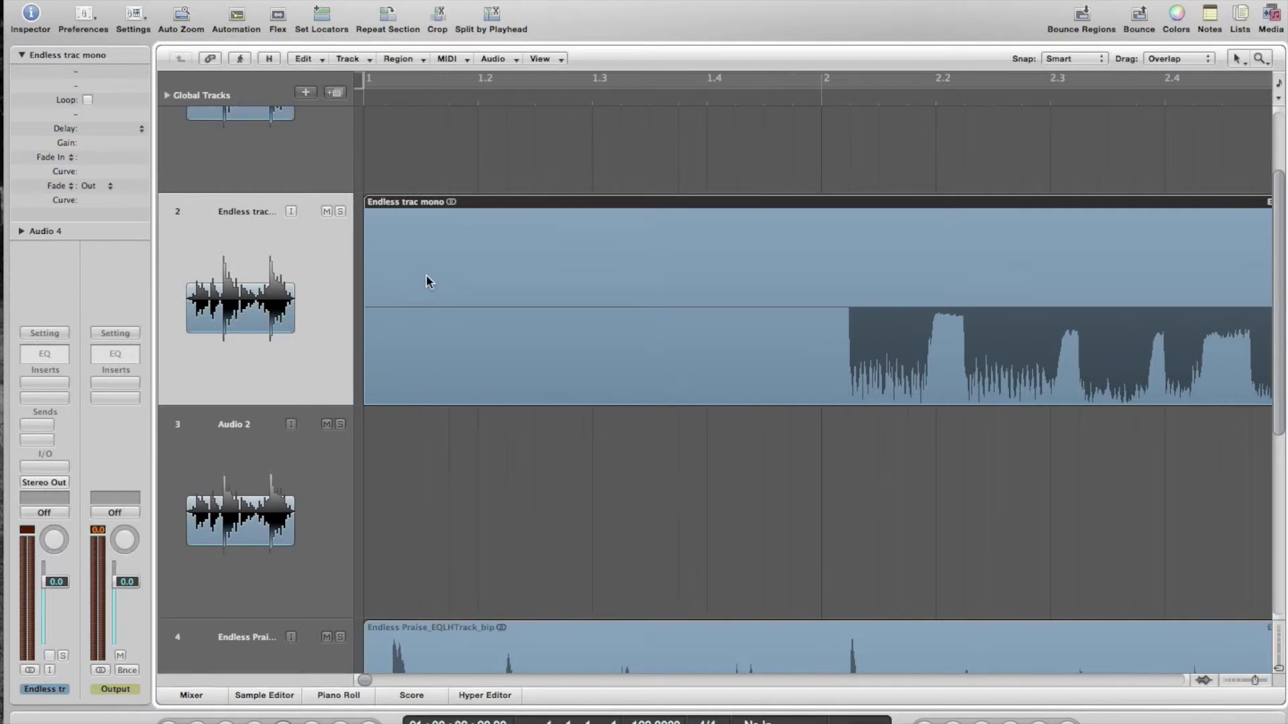
left_click(55, 397)
Insert Imaging > Stereo Spread (Stereo) on the Endless trac mono channel
mouse_move(62, 446)
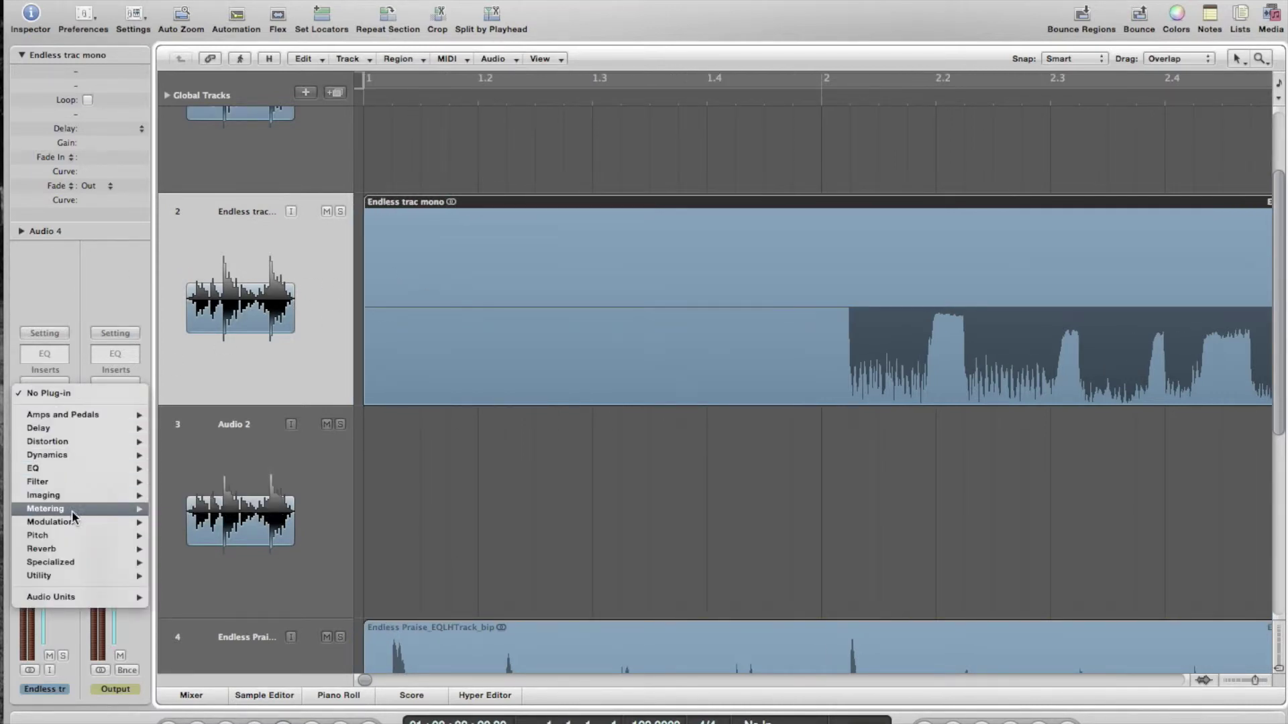
mouse_move(78, 541)
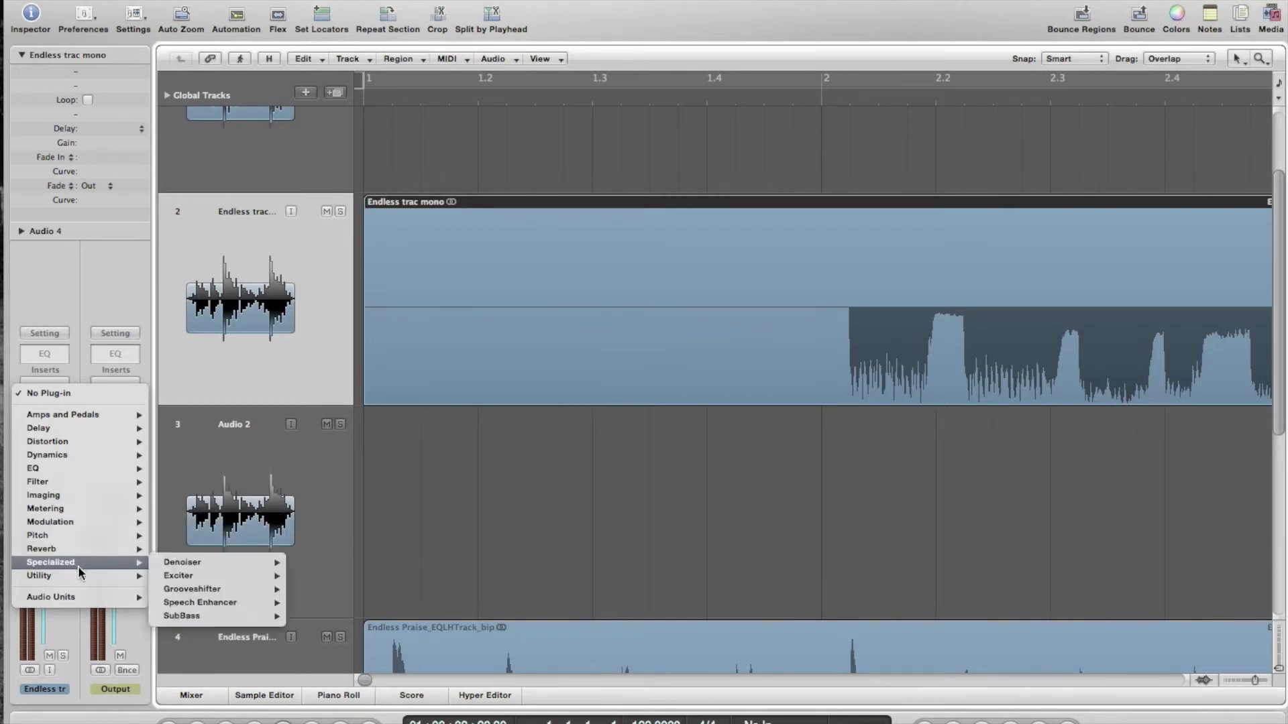
mouse_move(78, 574)
mouse_move(84, 493)
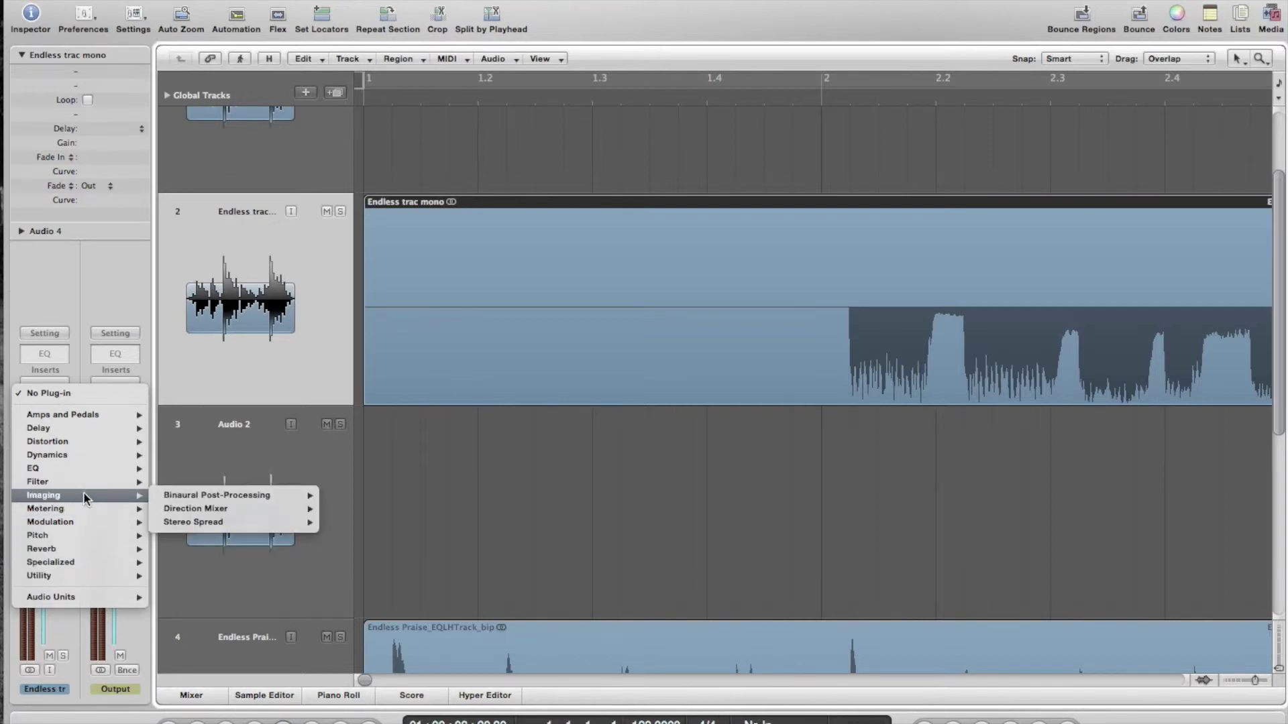
mouse_move(224, 529)
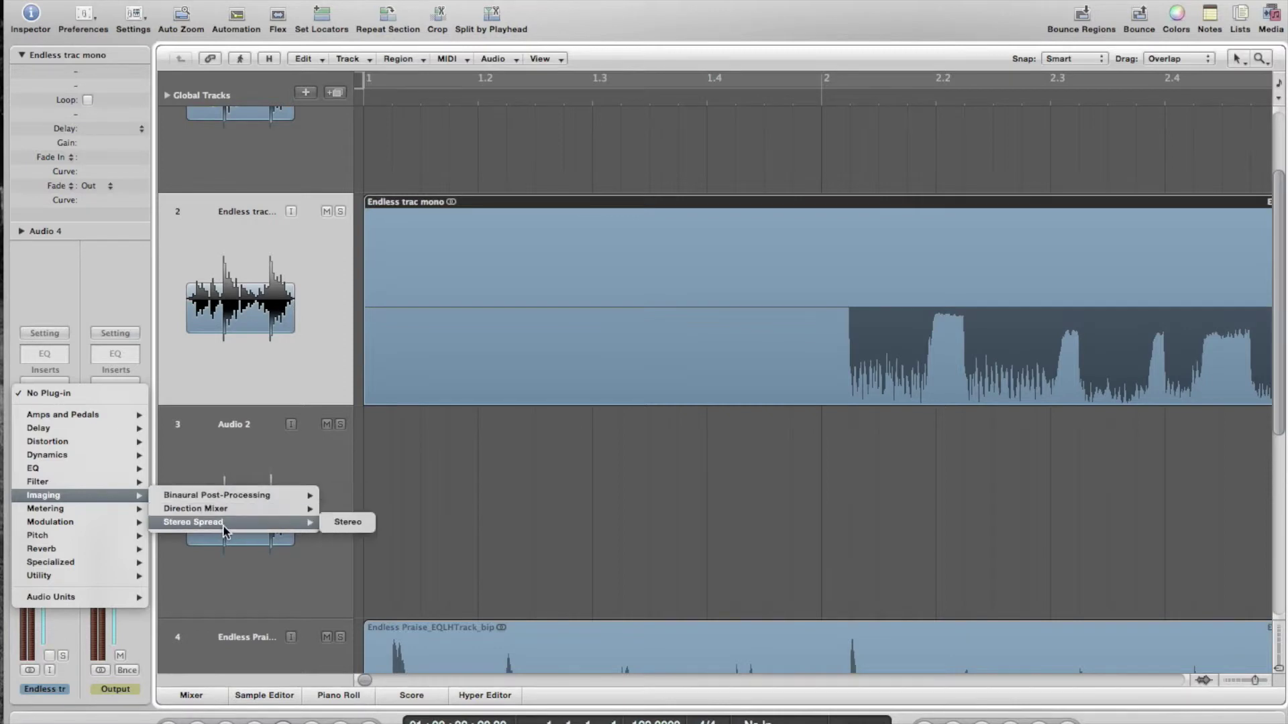
left_click(358, 527)
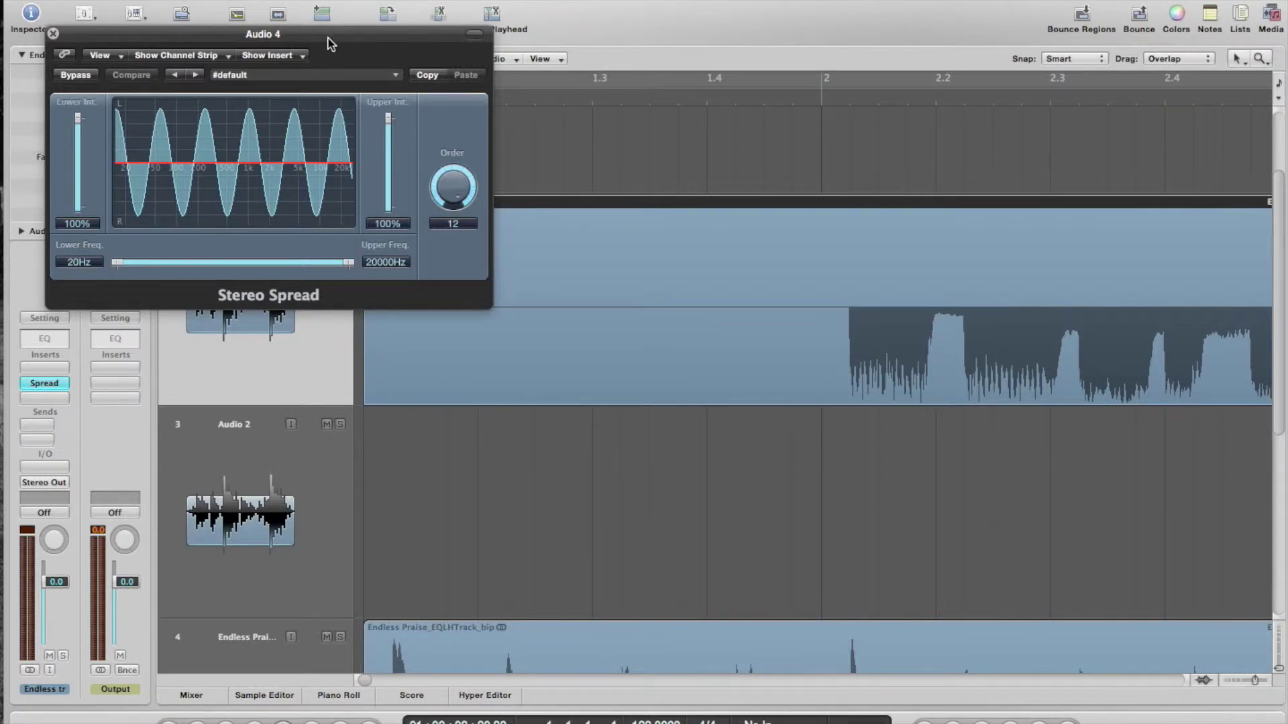
Move the Stereo Spread window aside and play Endless trac mono from bar 1 through the effect
left_click_drag(325, 39, 456, 369)
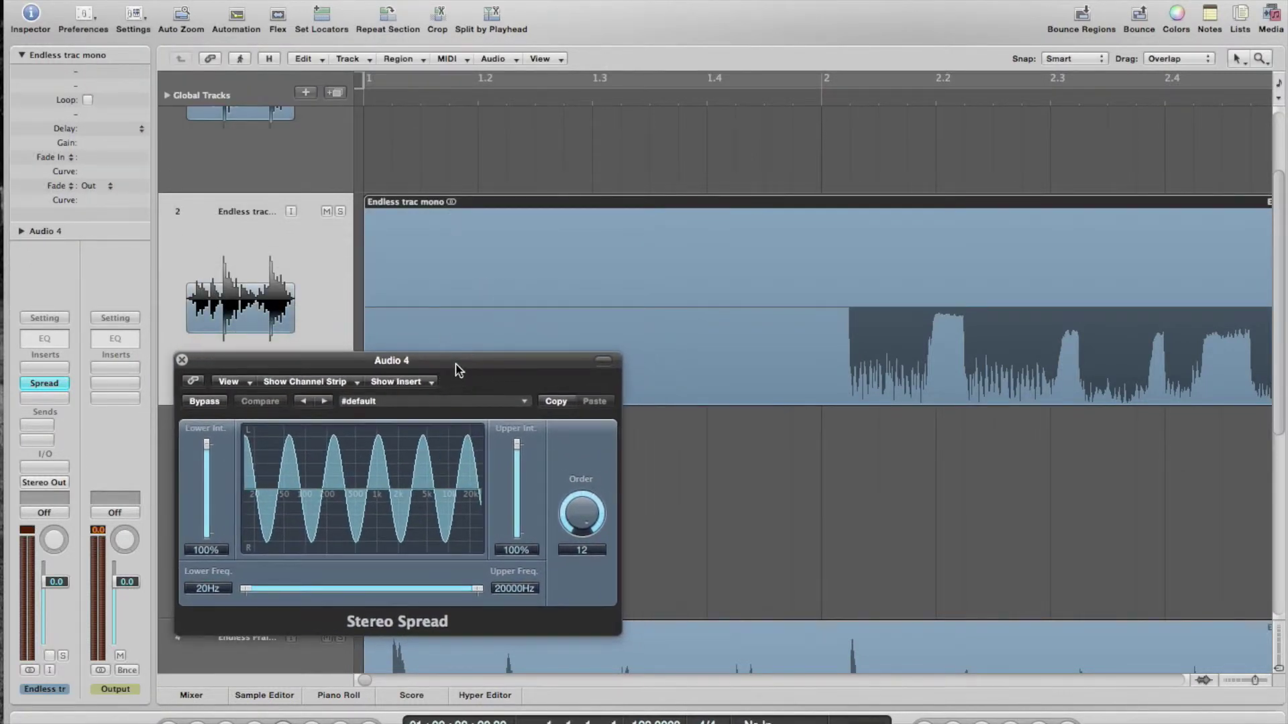
left_click(324, 235)
key("space")
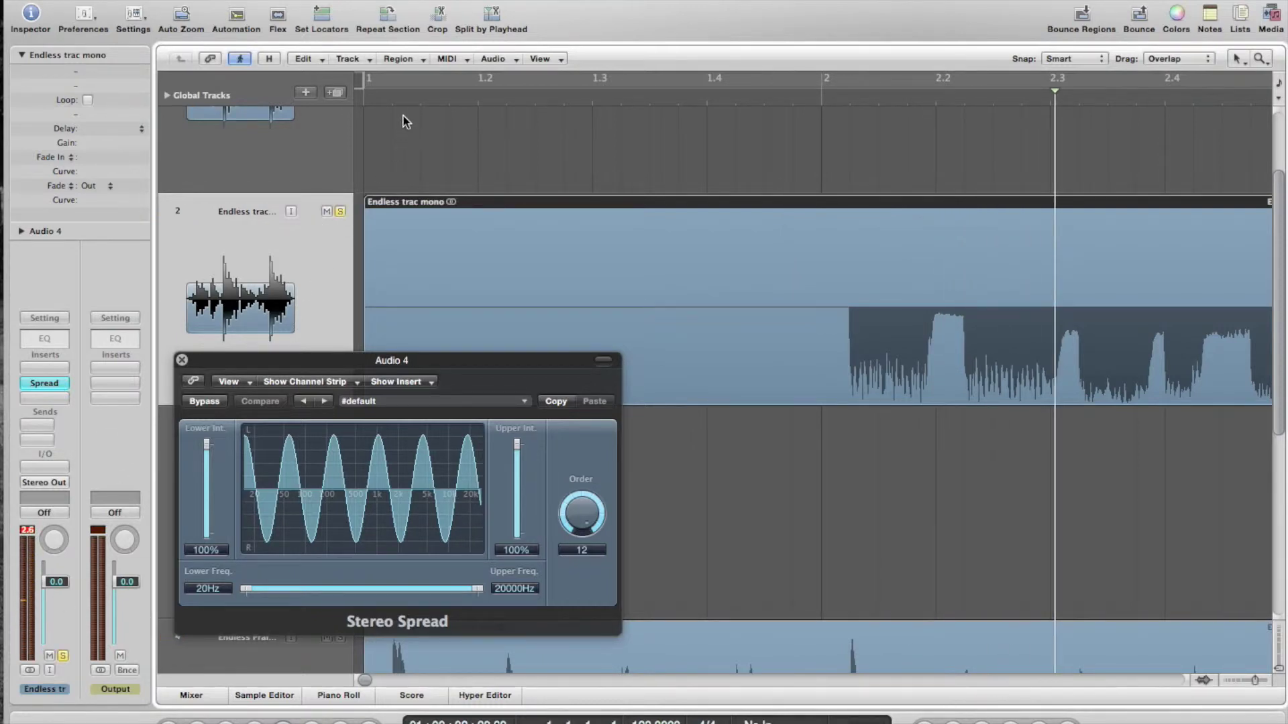
left_click(369, 99)
scroll(369, 99, "up", 2)
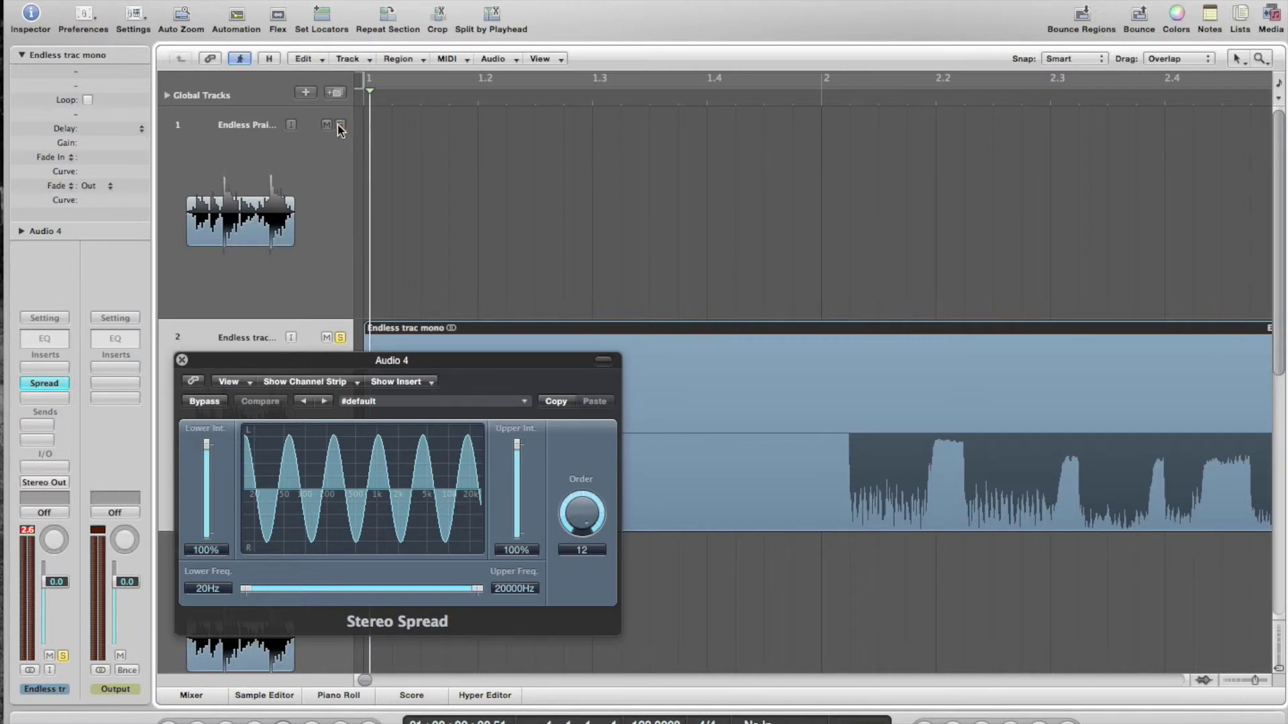
scroll(420, 208, "down", 2)
key("space")
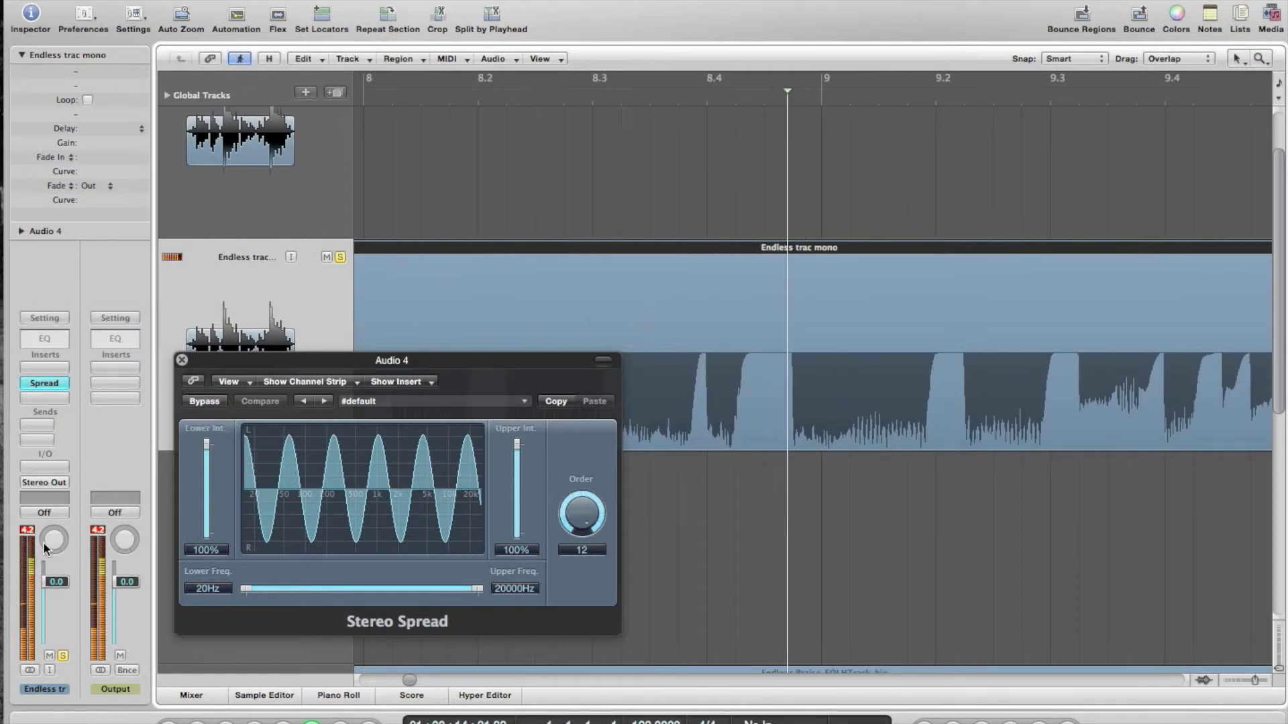
Pan the Endless trac mono channel to about -15 and close the Stereo Spread window
mouse_move(56, 545)
left_mouse_down()
mouse_move(46, 608)
mouse_move(59, 639)
mouse_move(46, 543)
left_mouse_up()
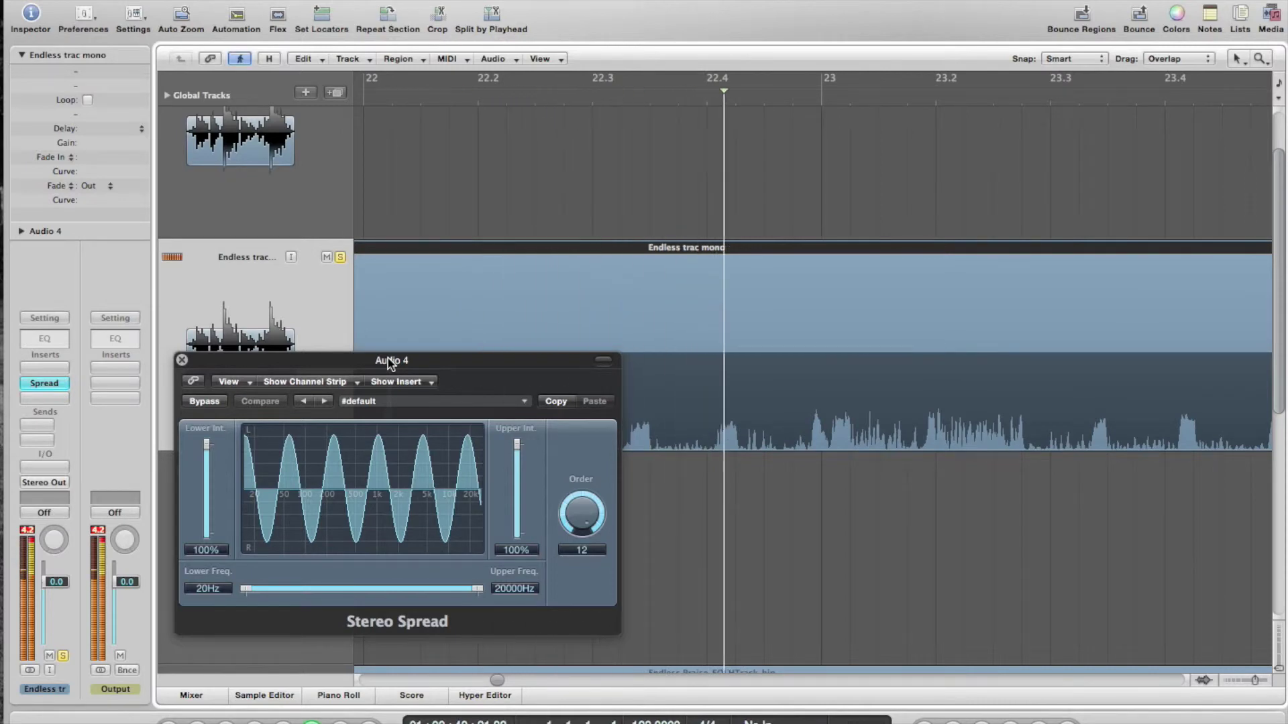
left_click_drag(391, 362, 762, 128)
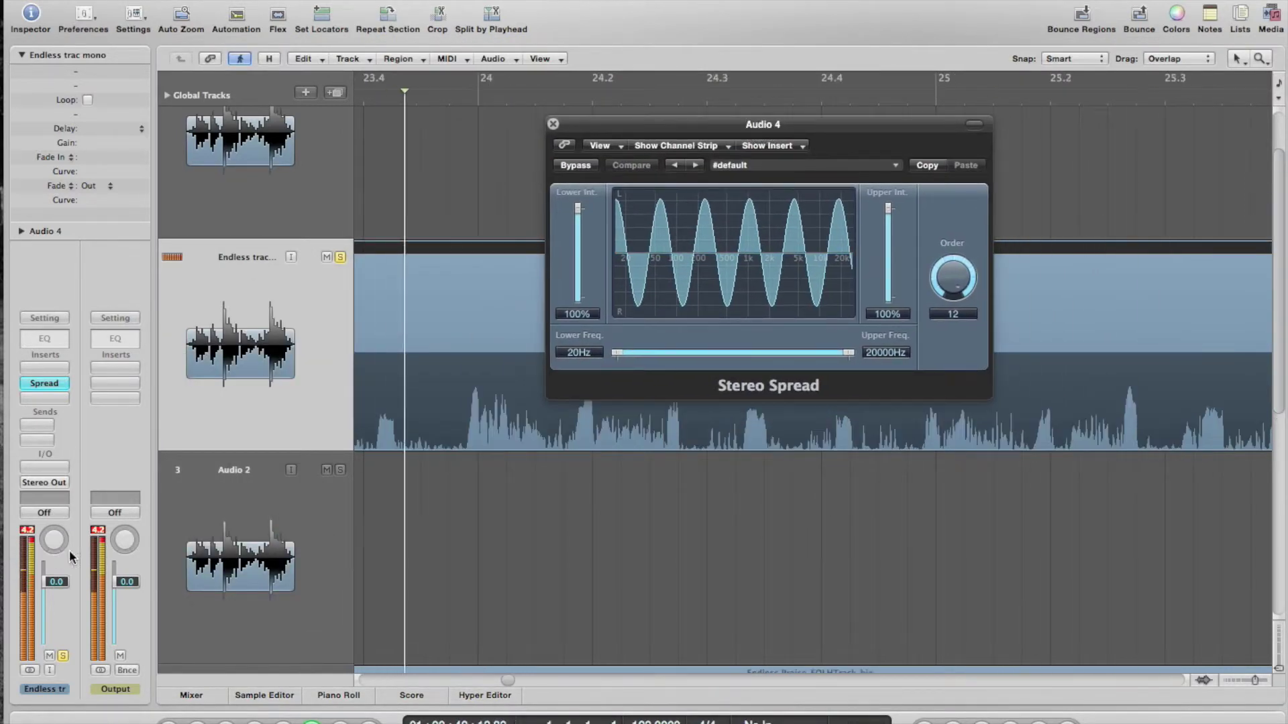
left_click_drag(56, 537, 52, 577)
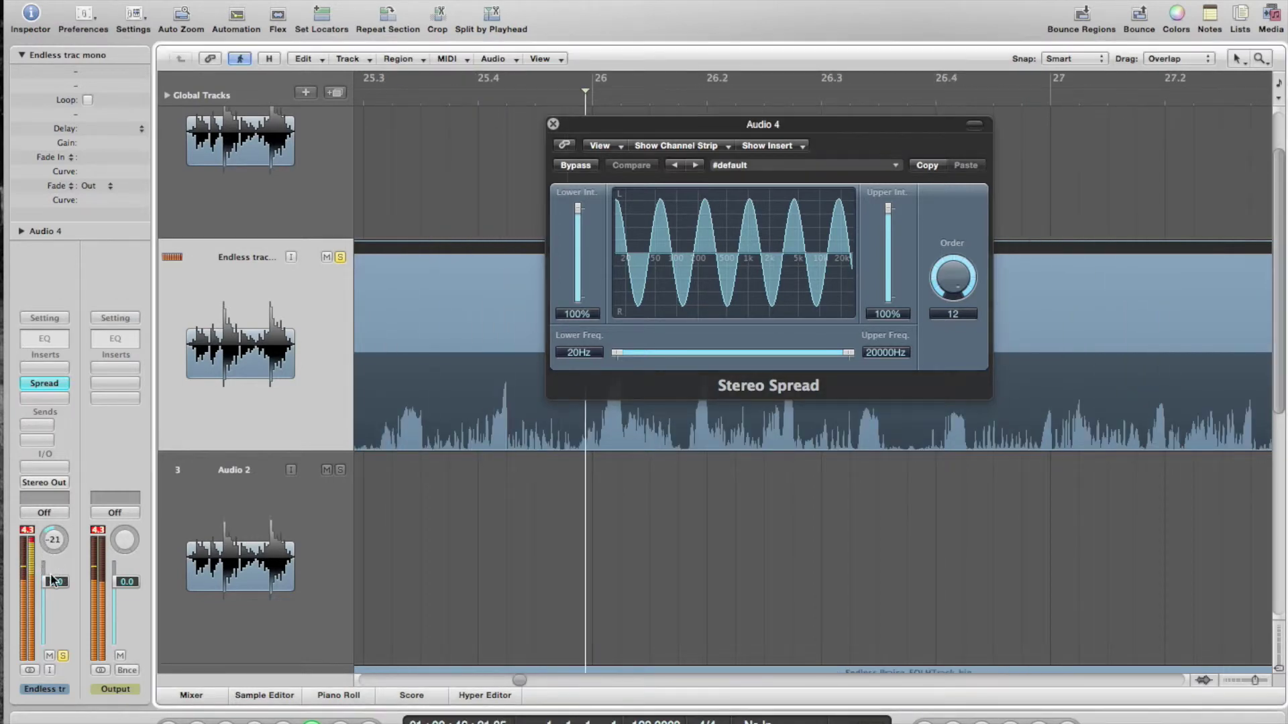
left_click_drag(52, 577, 50, 534)
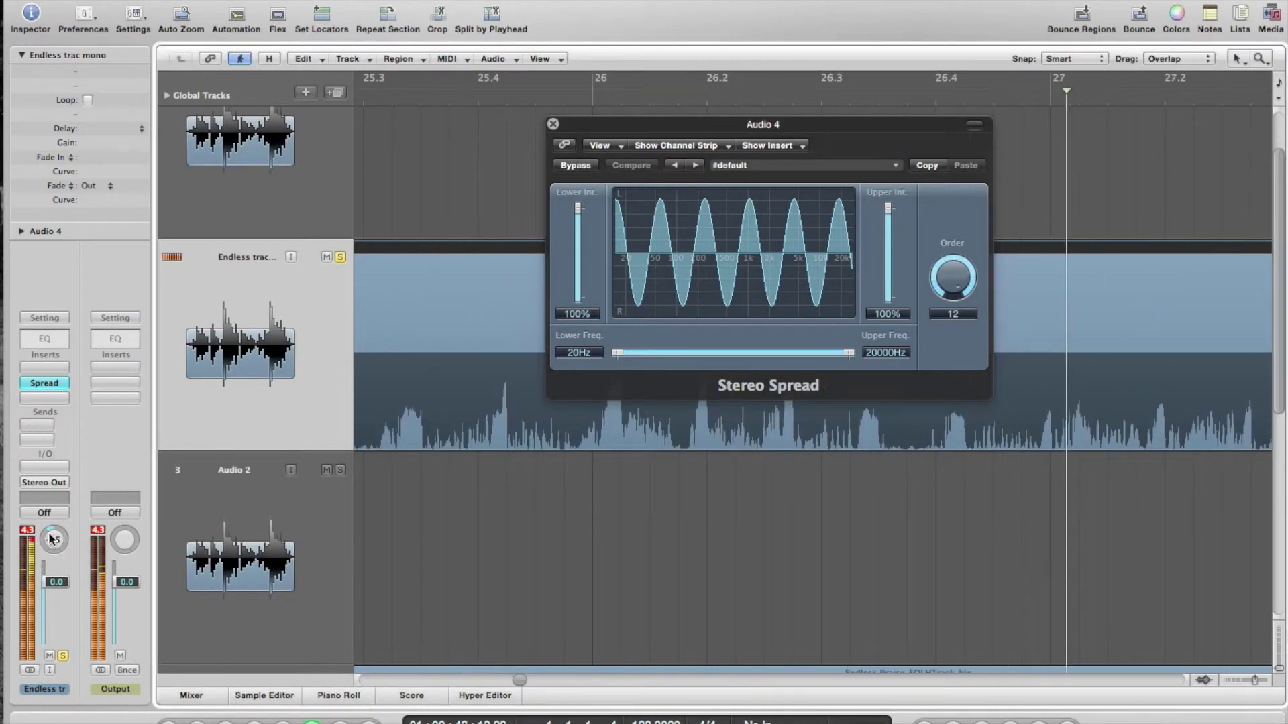
left_click(553, 125)
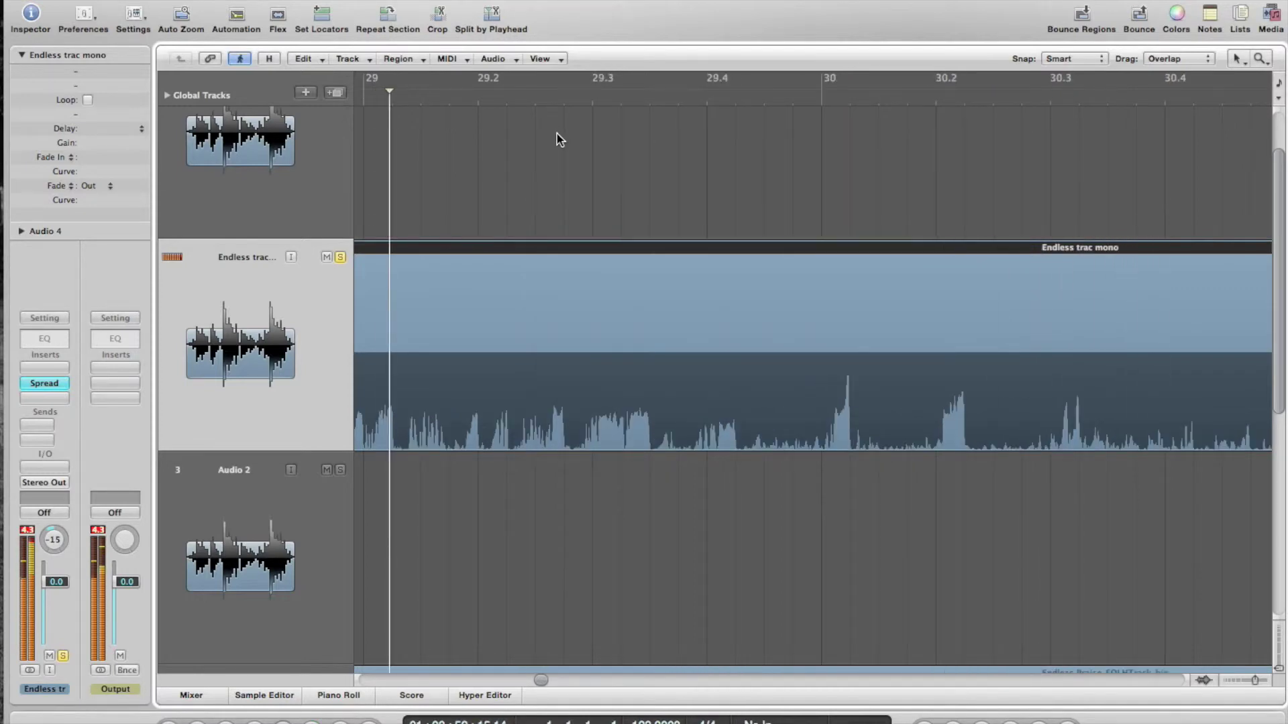
Bounce the Endless trac mono region in place to a new track 'Endless tracstereo', deleting the source
left_click(386, 60)
left_click(463, 167)
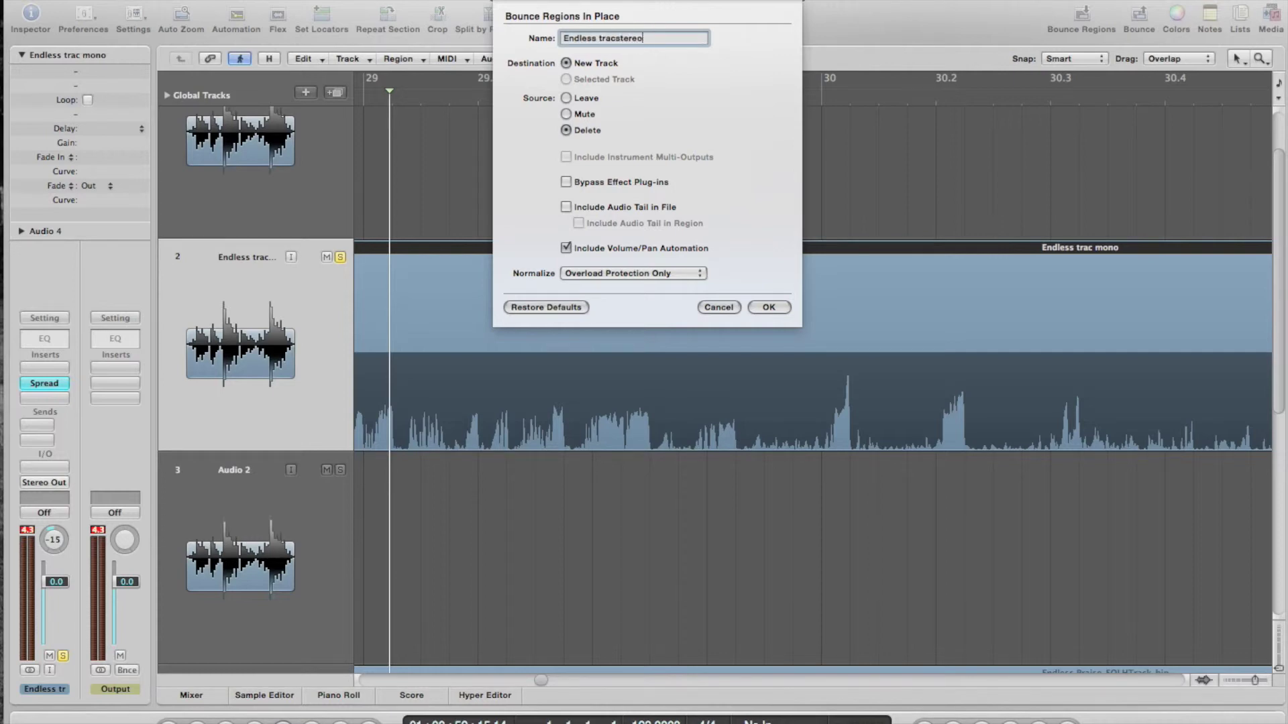
left_click(767, 307)
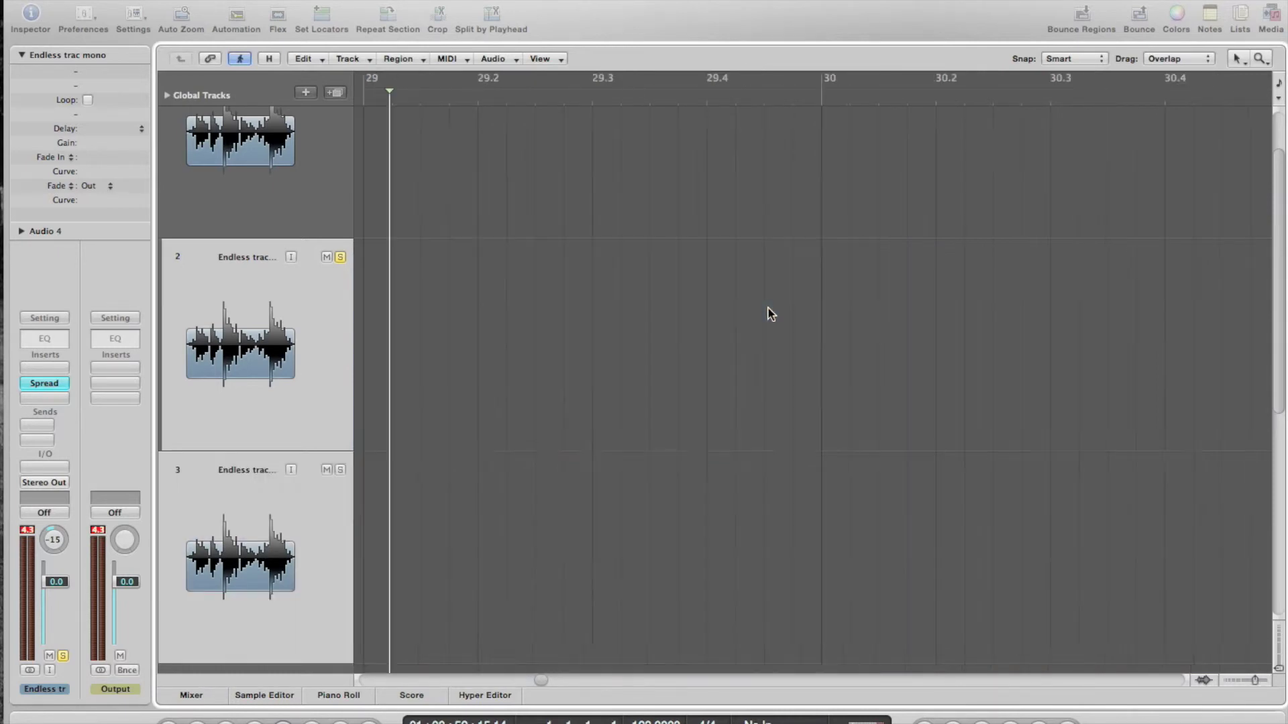
Drag the Endless Praise_EQLHTrack_bip click track from position 5 up to track 1
scroll(583, 456, "down", 6)
scroll(583, 456, "left", 8)
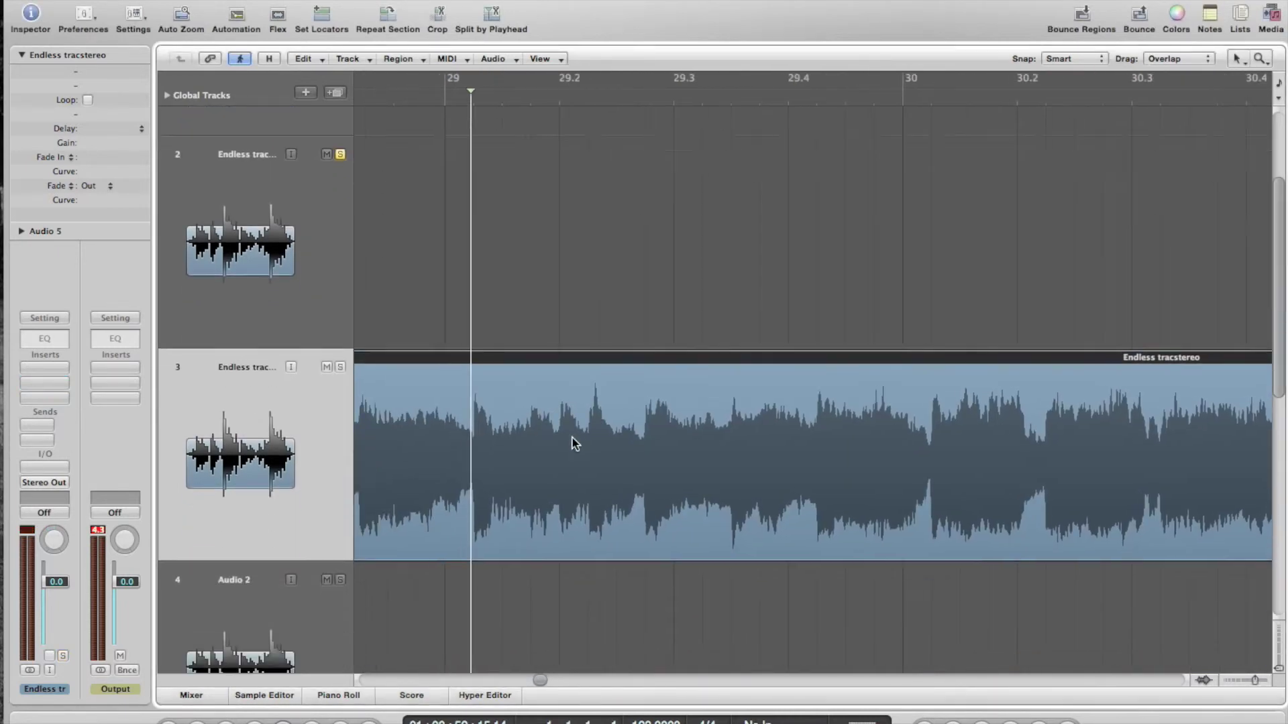
scroll(585, 441, "left", 8)
scroll(586, 441, "down", 2)
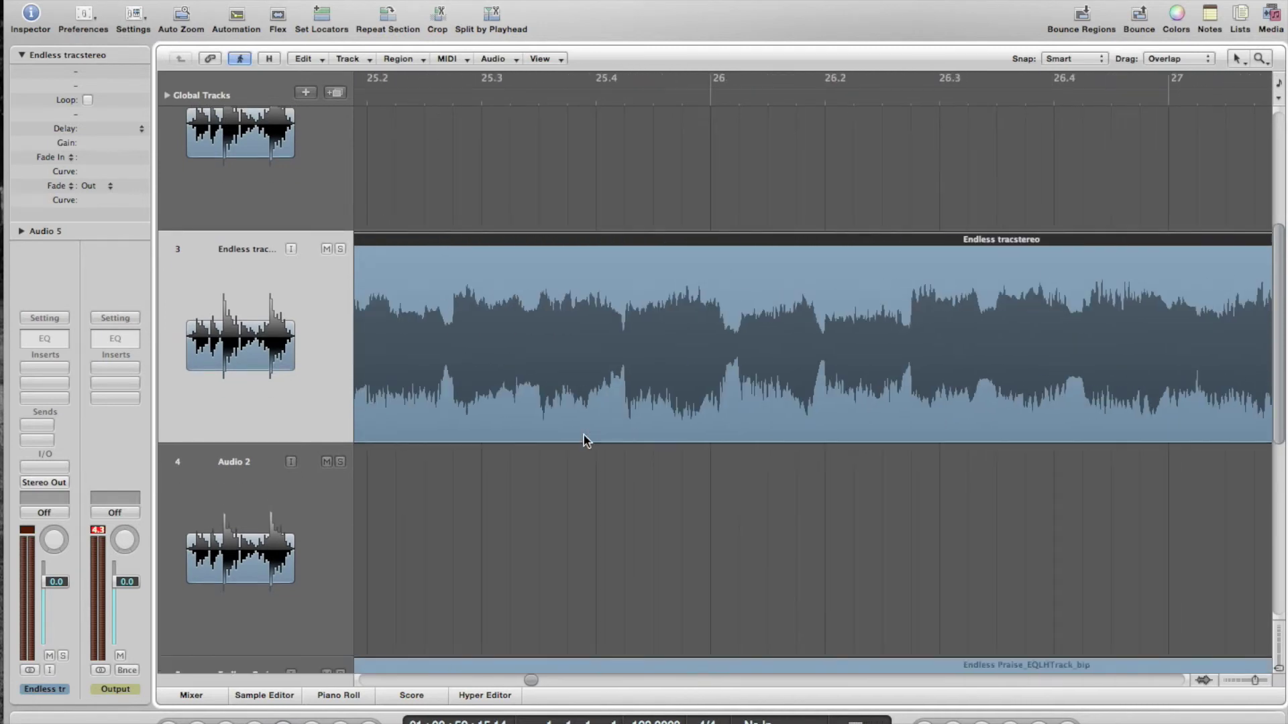
scroll(584, 437, "left", 1)
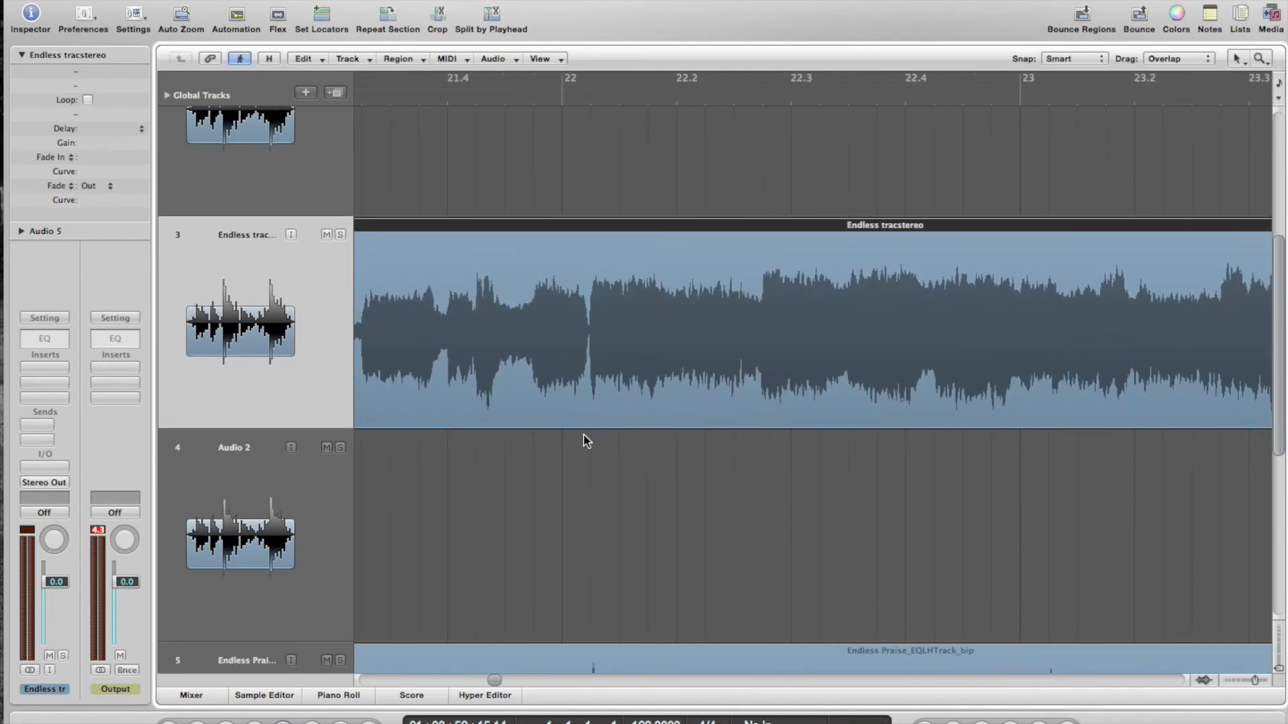
scroll(584, 436, "left", 8)
scroll(583, 436, "up", 2)
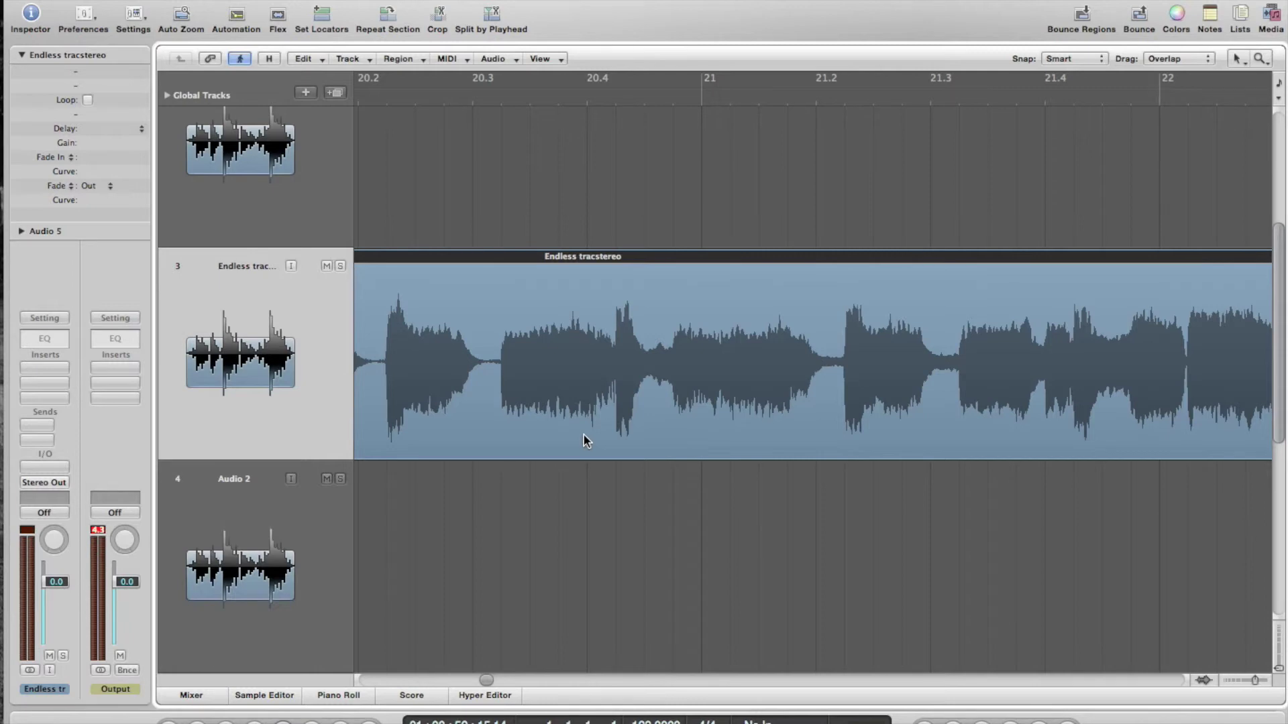
scroll(583, 436, "left", 15)
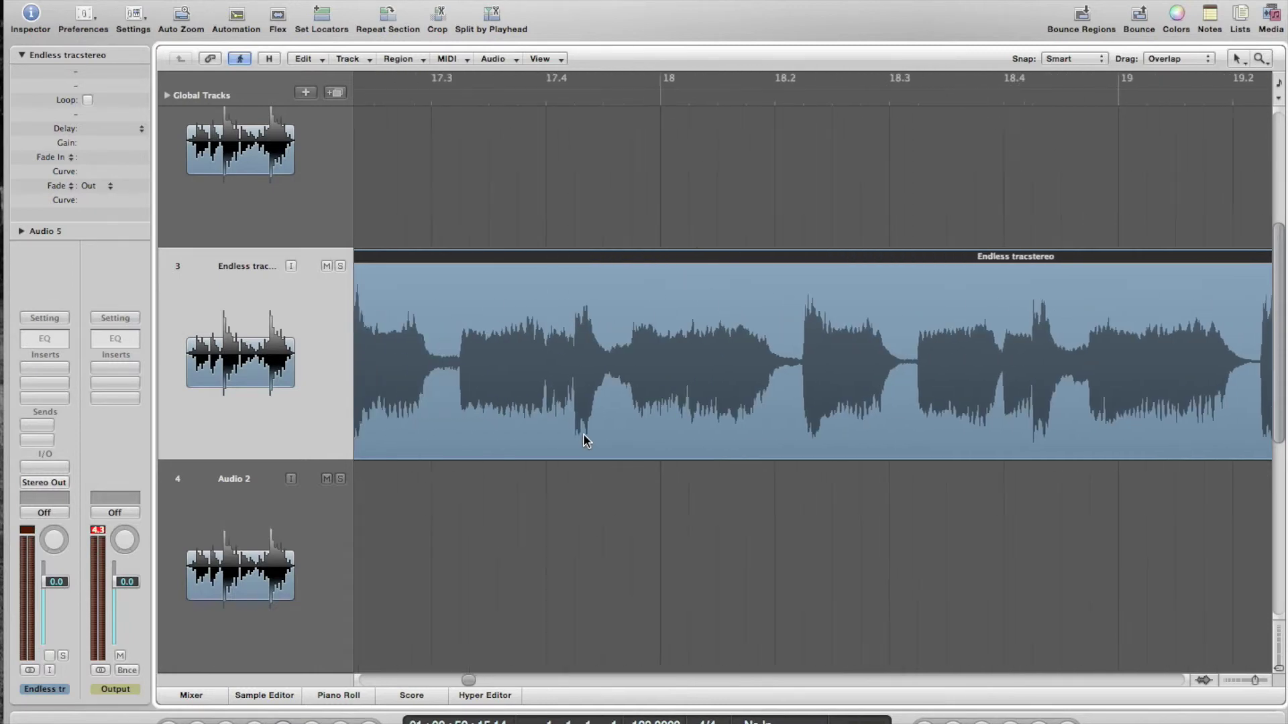
scroll(583, 436, "down", 2)
scroll(583, 439, "down", 1)
scroll(583, 439, "left", 10)
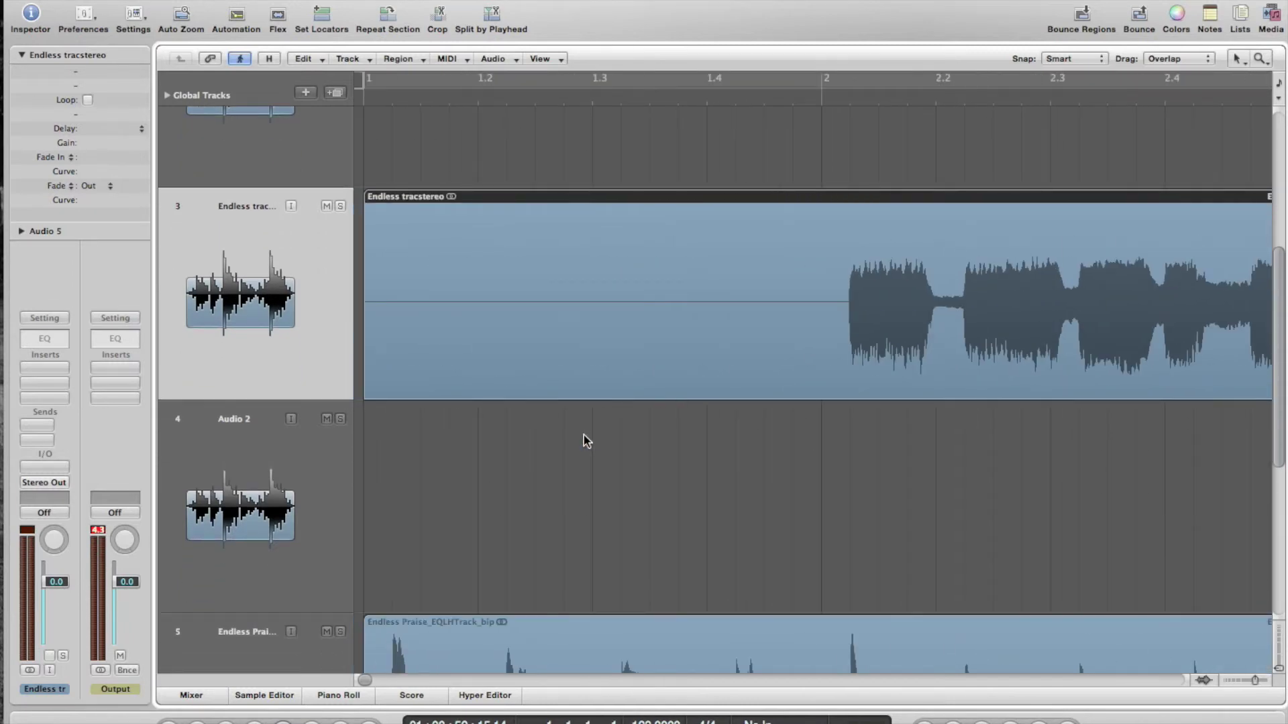
scroll(584, 435, "right", 1)
scroll(584, 435, "left", 1)
scroll(290, 548, "down", 3)
left_click_drag(312, 582, 300, 193)
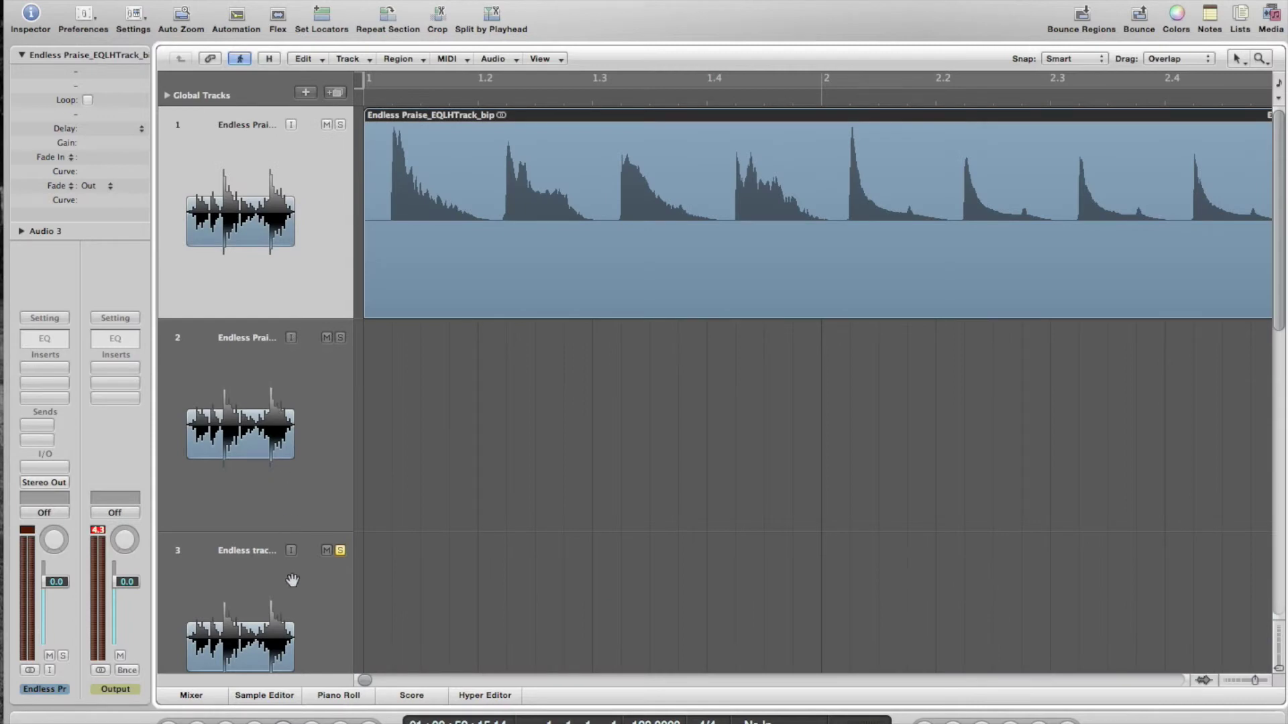
Move Endless tracstereo up to position 2 under the click track and start test playback
scroll(292, 581, "down", 3)
left_click_drag(310, 591, 315, 308)
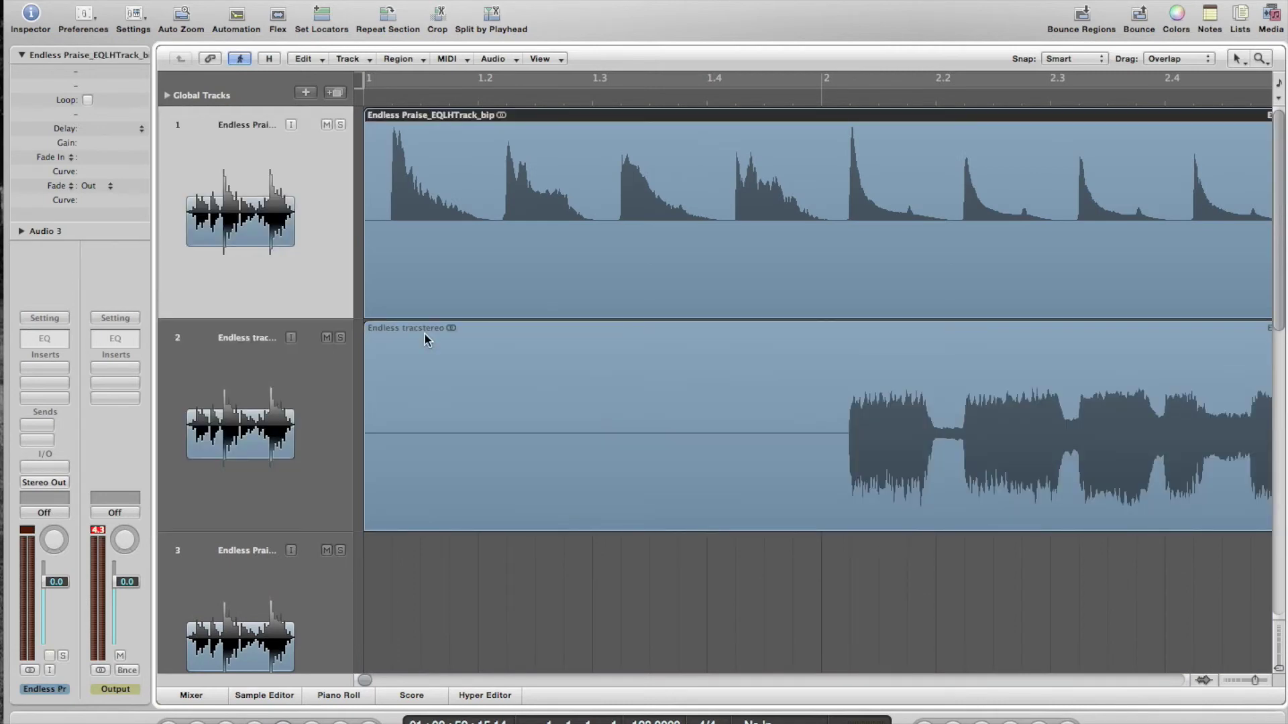
left_click(378, 102)
key("space")
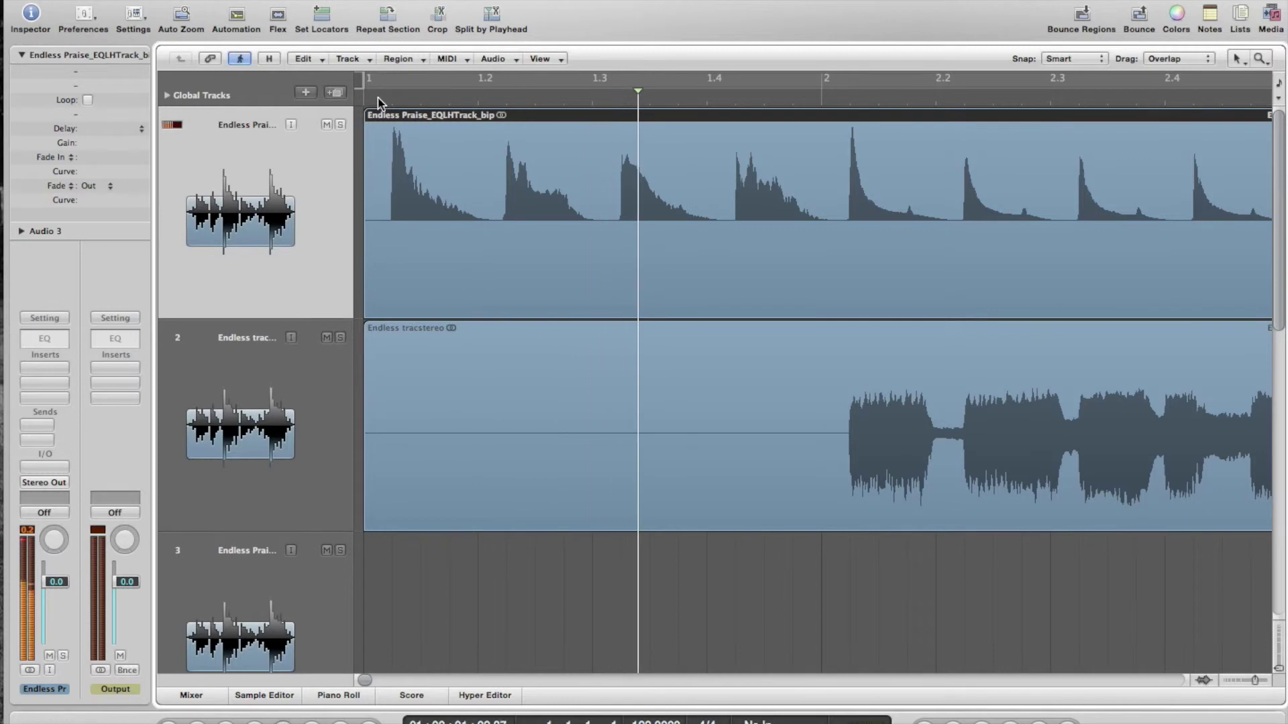
Return the playhead to the start of bar 1
scroll(366, 235, "down", 6)
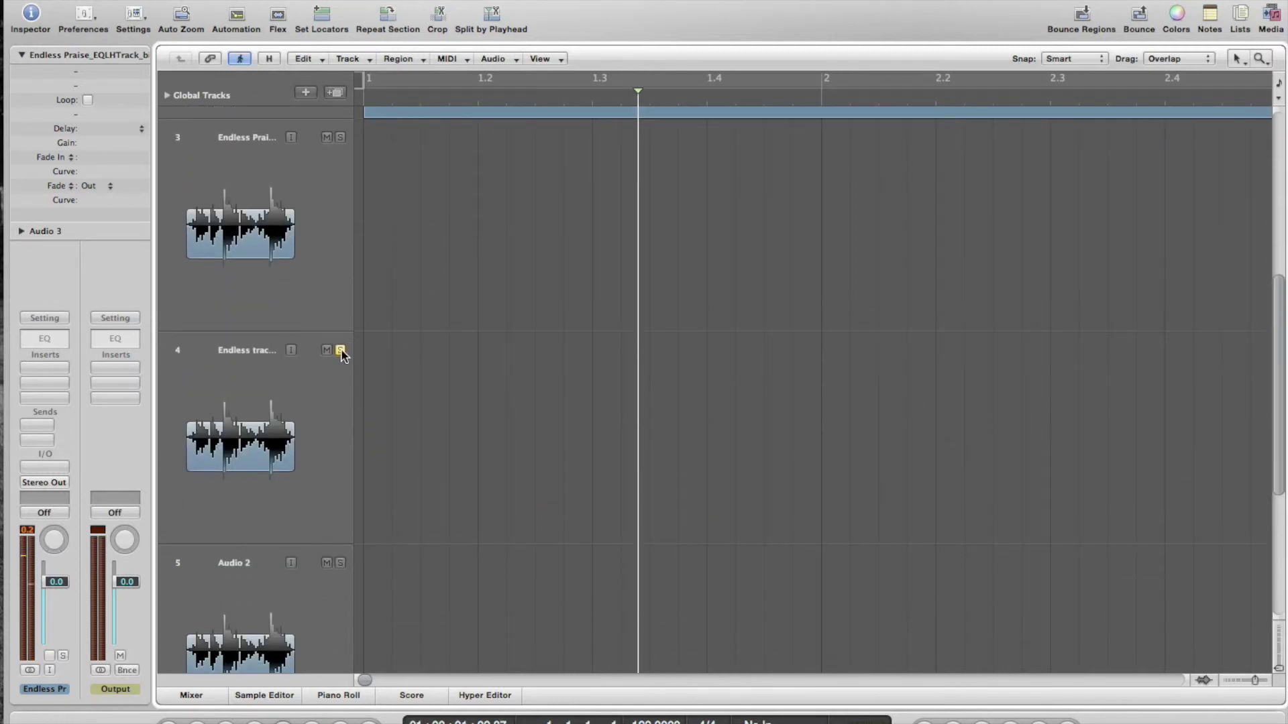
scroll(343, 357, "down", 5)
scroll(343, 356, "up", 12)
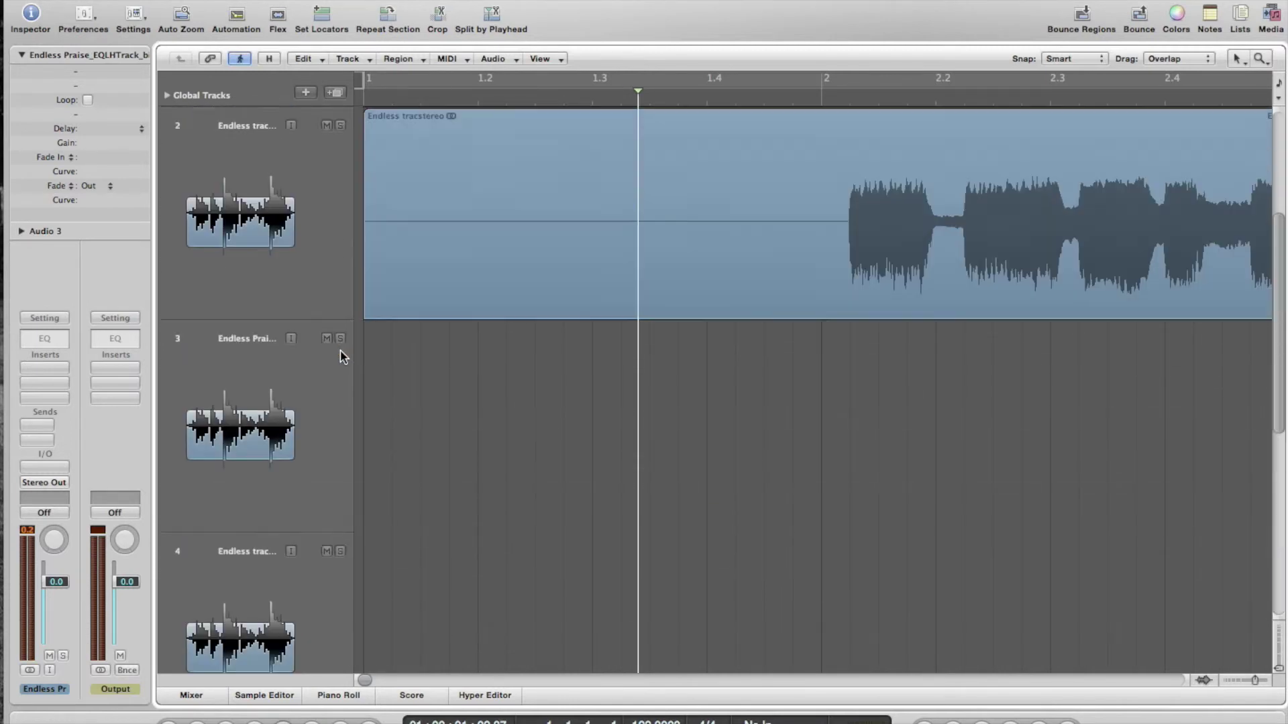
left_click(408, 98)
left_click(368, 104)
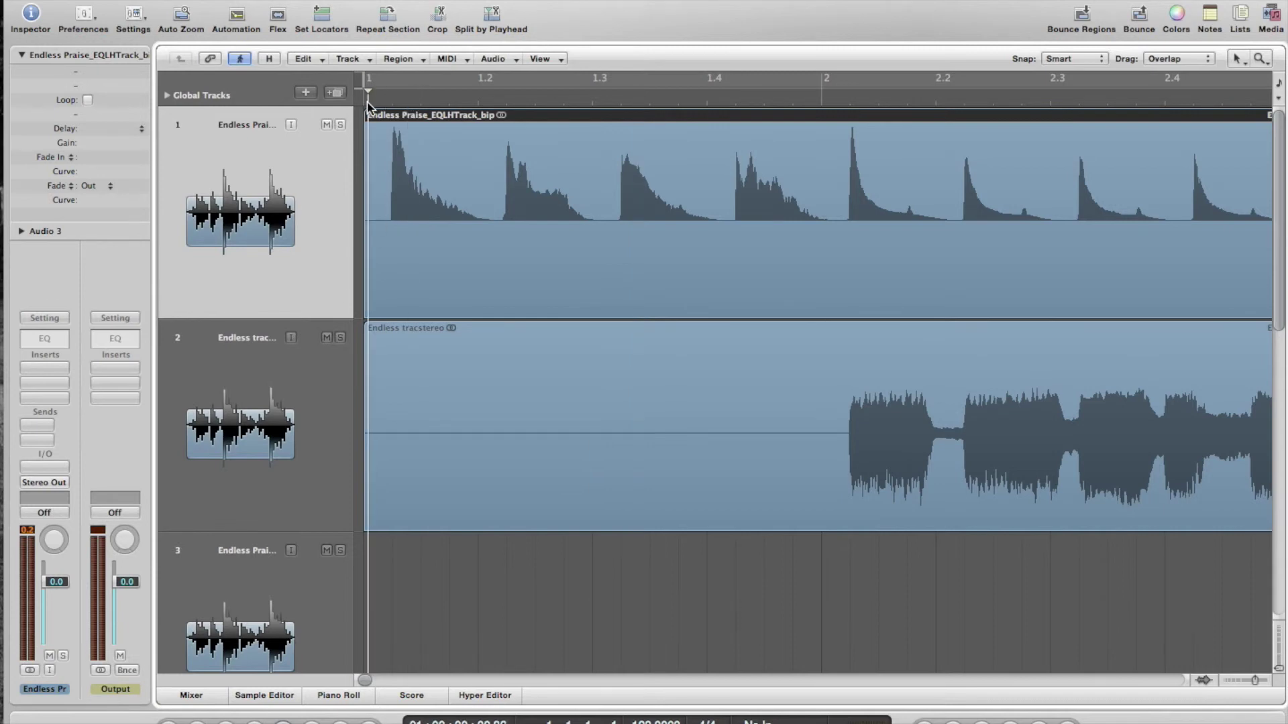
Play the click track and Endless tracstereo together from bar 1, following both regions
key("space")
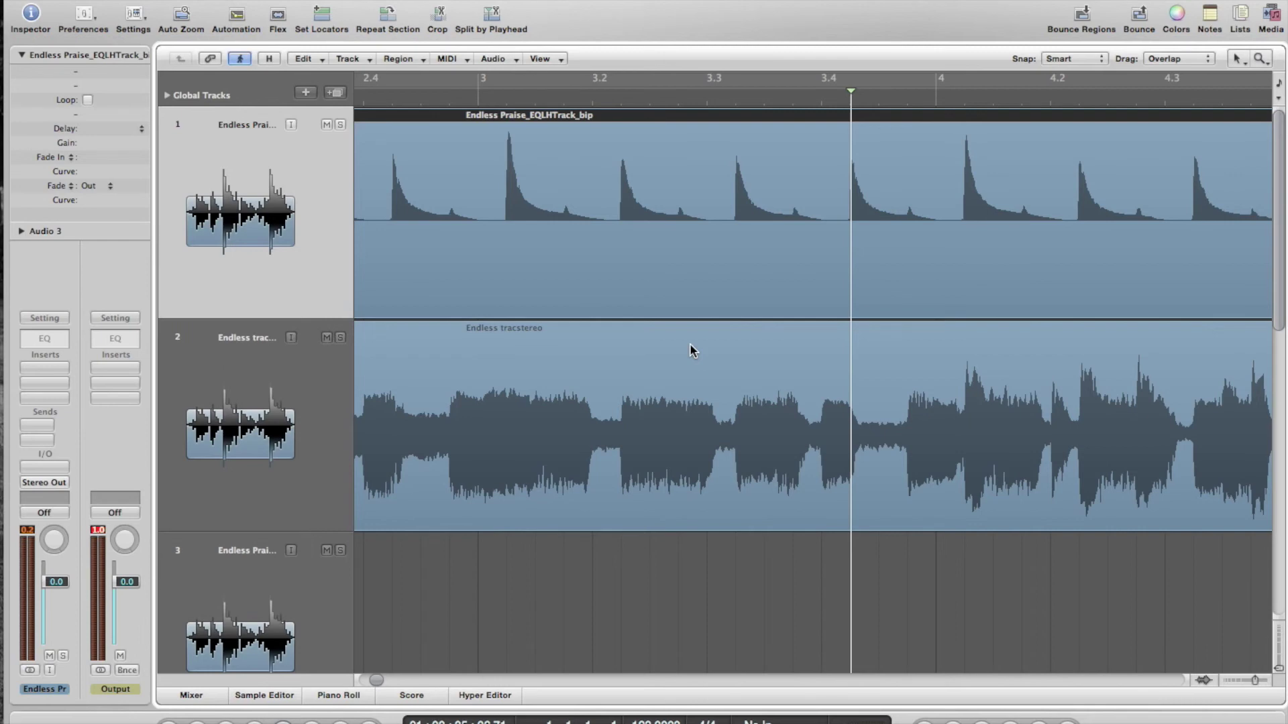
scroll(883, 336, "left", 10)
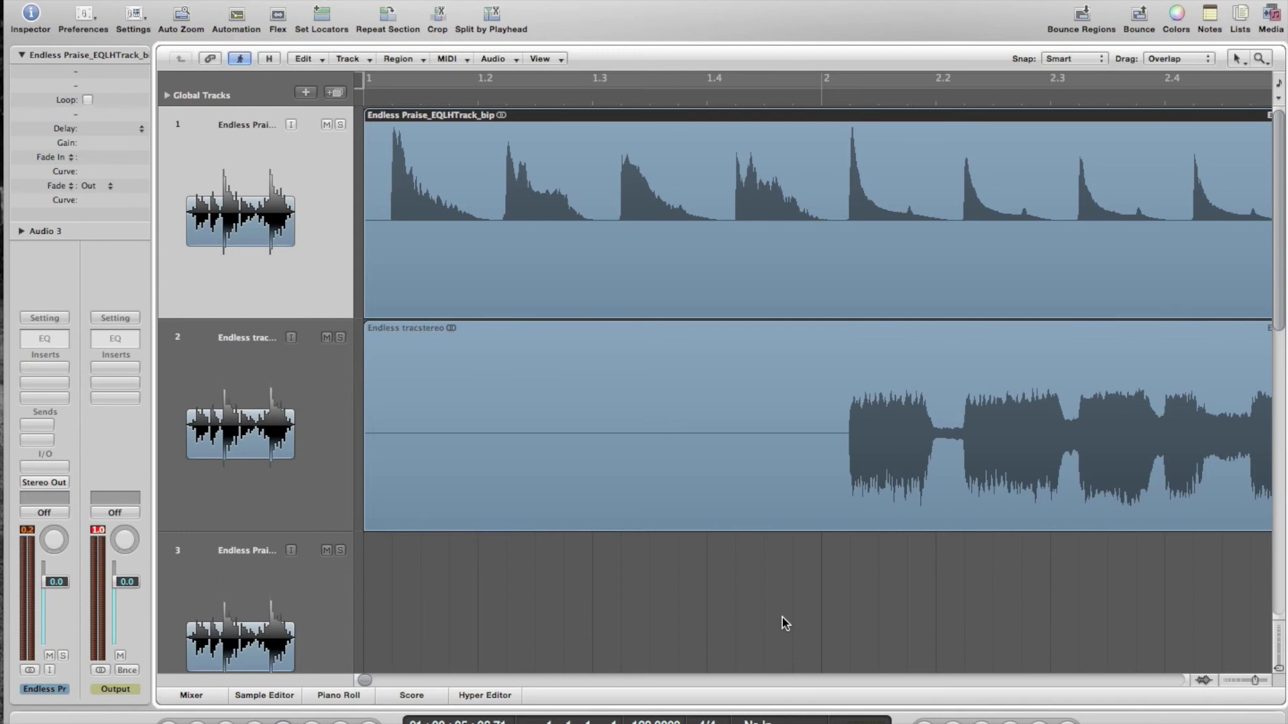
scroll(1008, 436, "right", 5)
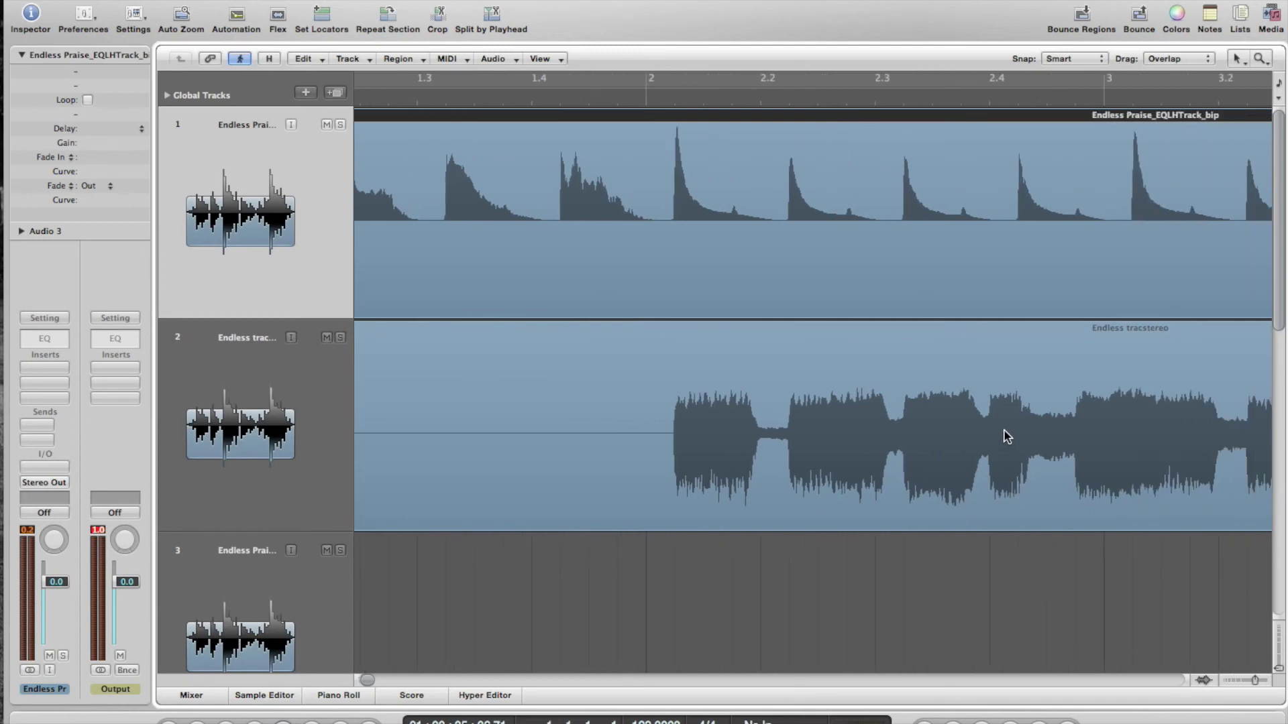
scroll(714, 395, "right", 5)
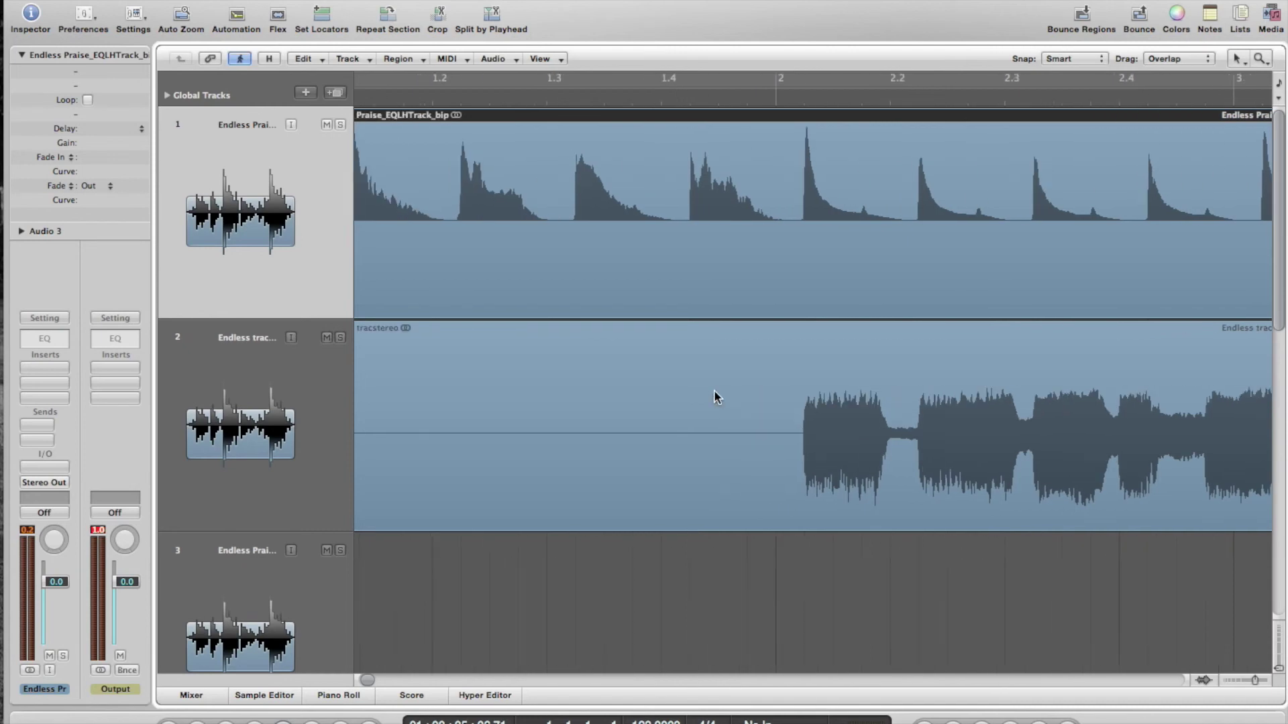
scroll(715, 395, "down", 2)
scroll(714, 397, "right", 3)
scroll(715, 397, "up", 2)
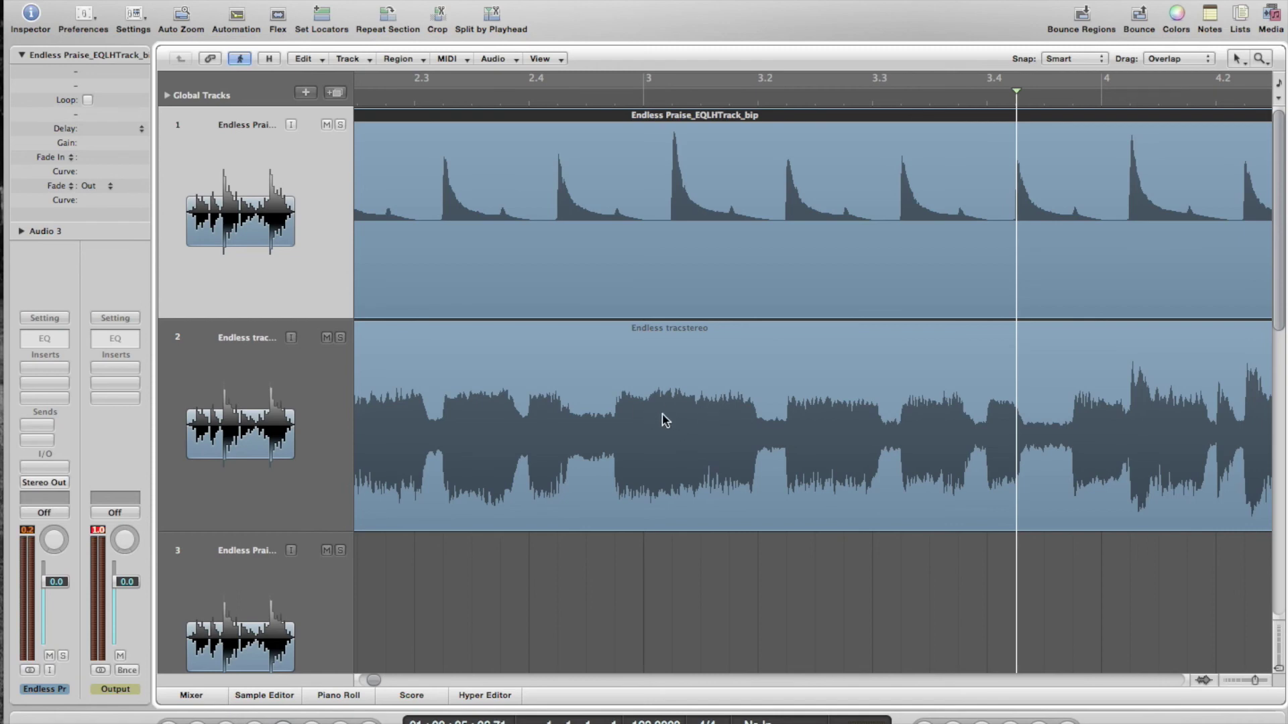
scroll(663, 473, "down", 5)
scroll(663, 473, "left", 1)
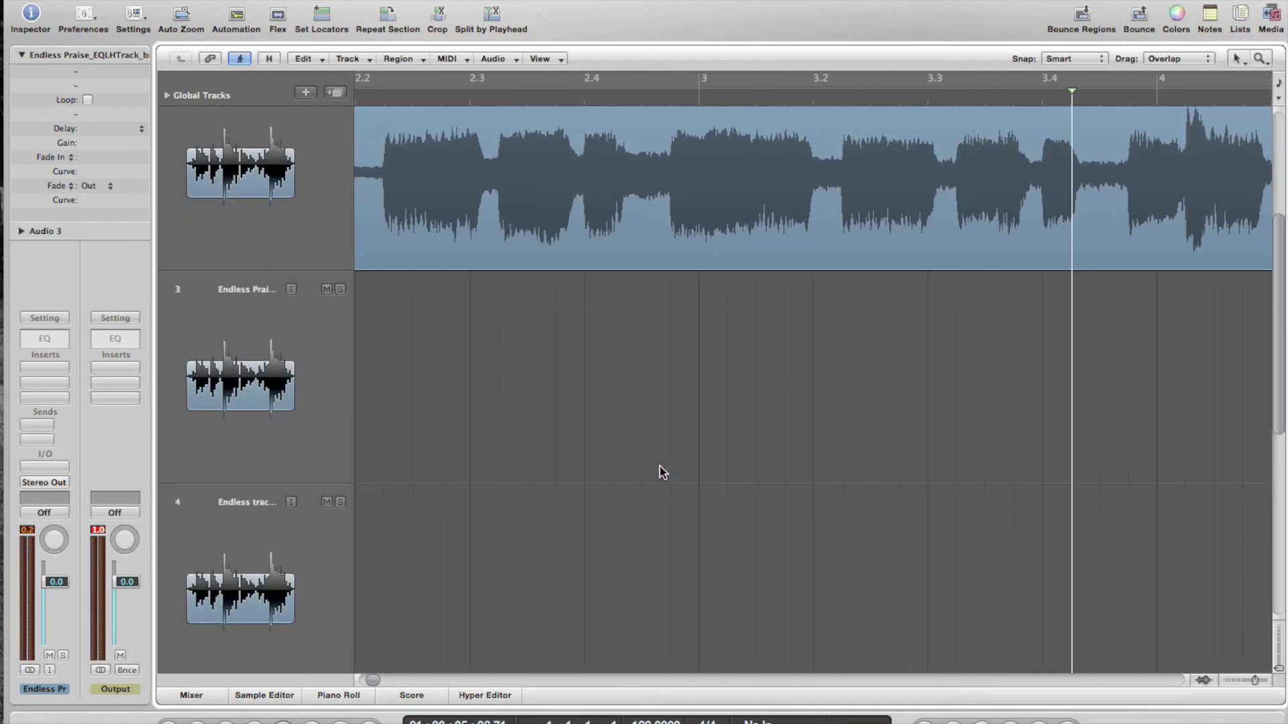